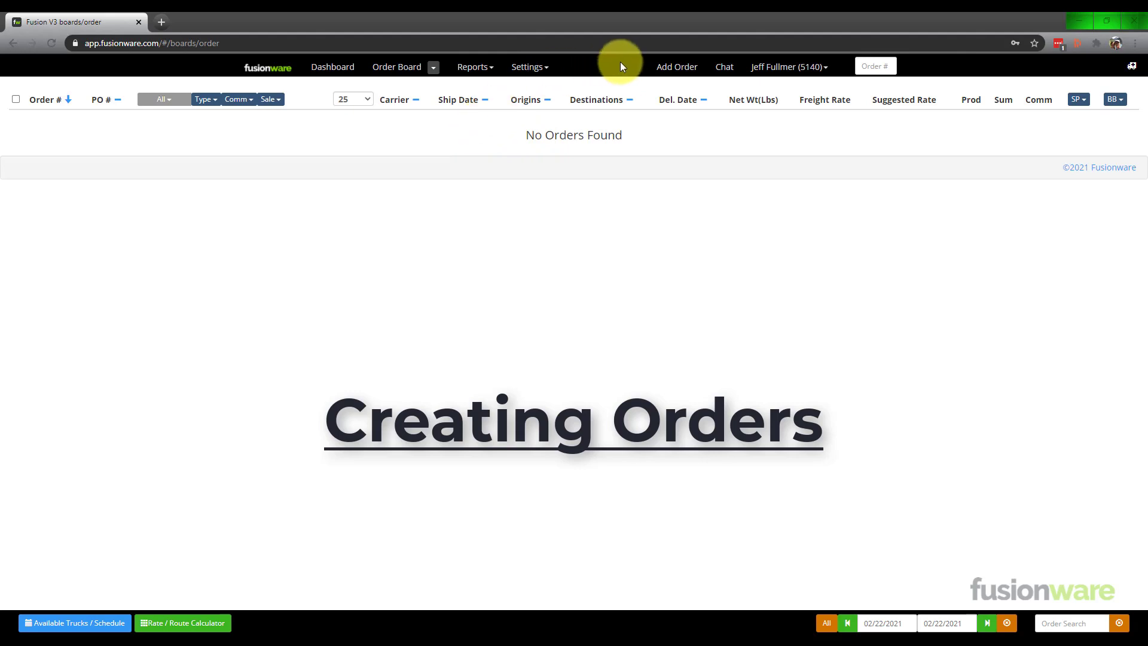
Open the Order Board
left_click(437, 68)
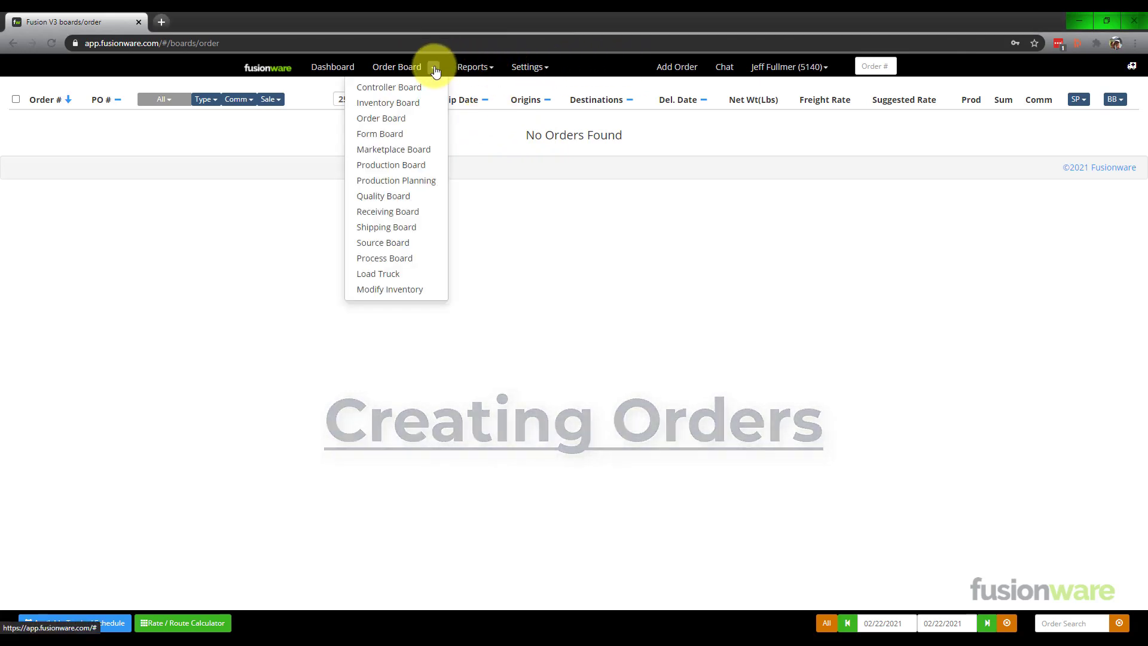
left_click(425, 121)
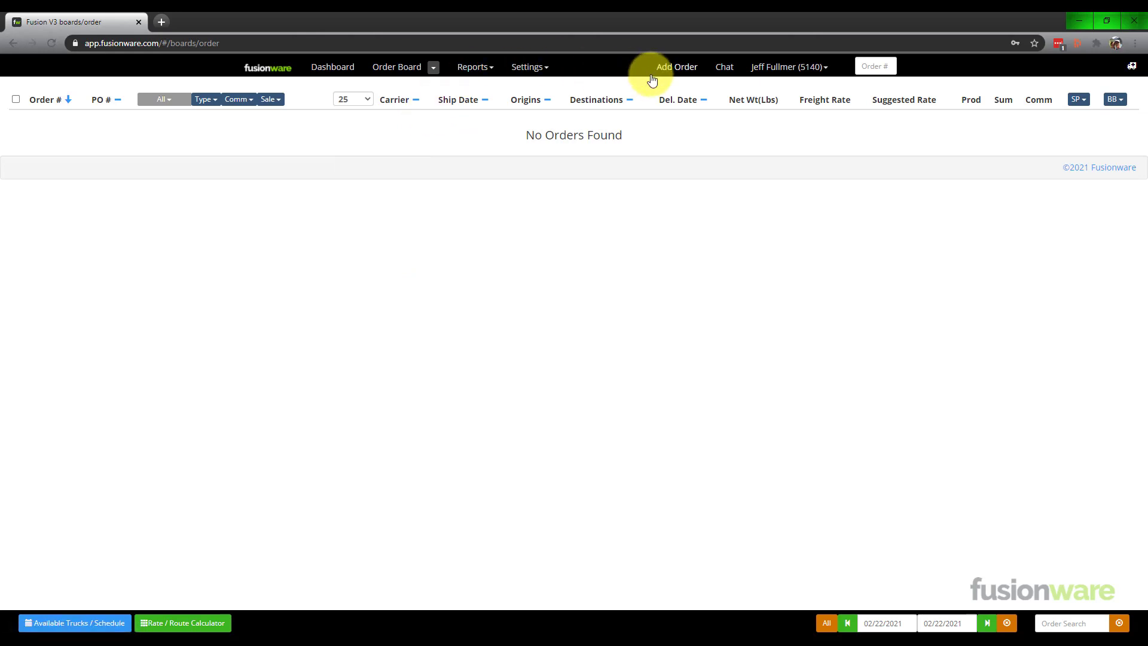
left_click(695, 69)
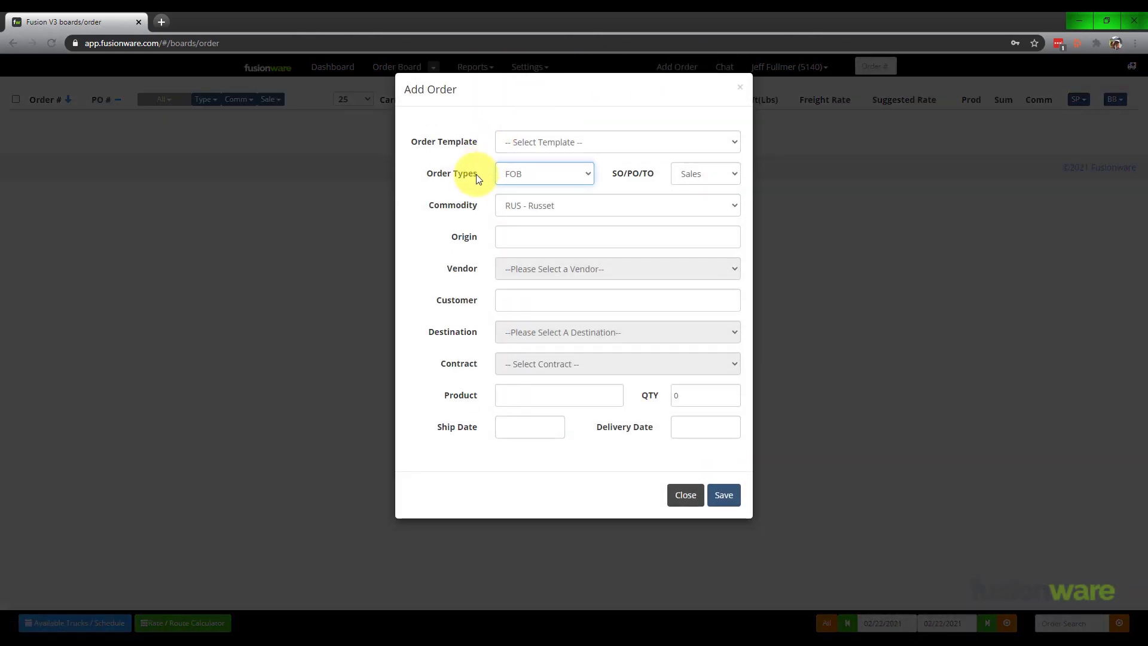
left_click(578, 213)
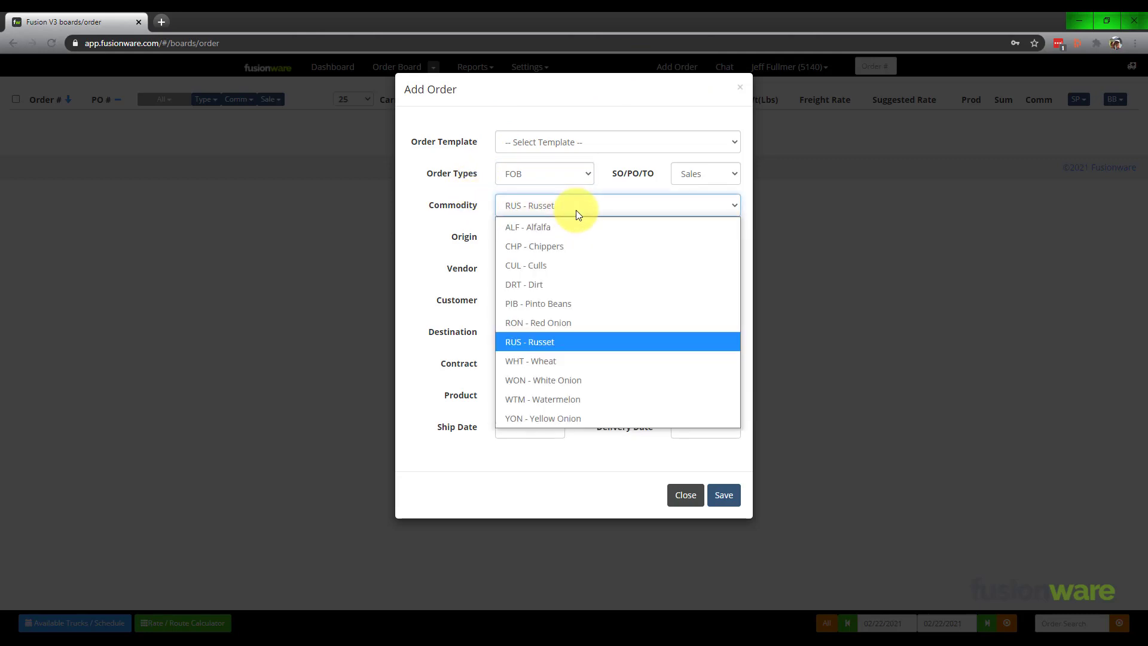
left_click(555, 338)
left_click(523, 235)
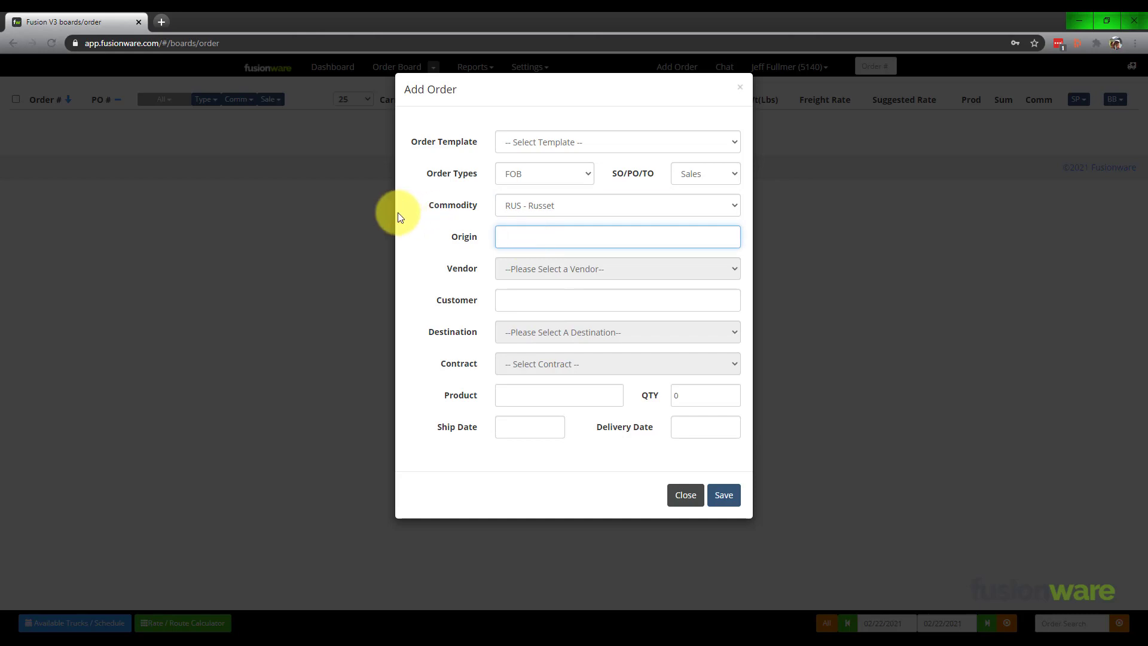
type("Pack")
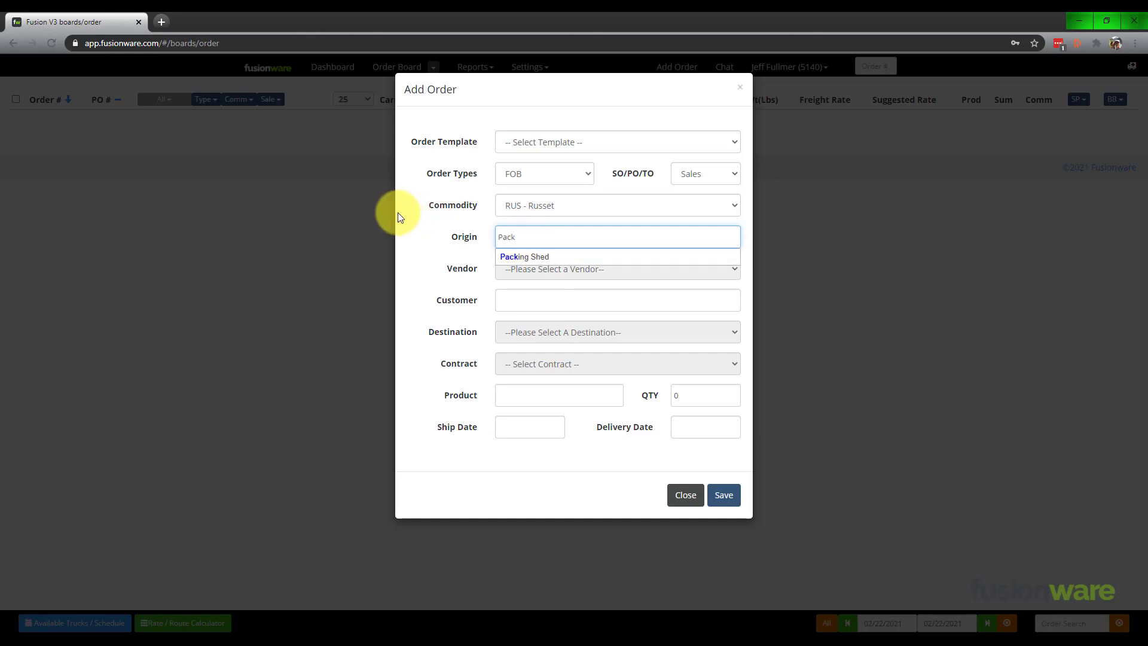
key("Down")
key("Return")
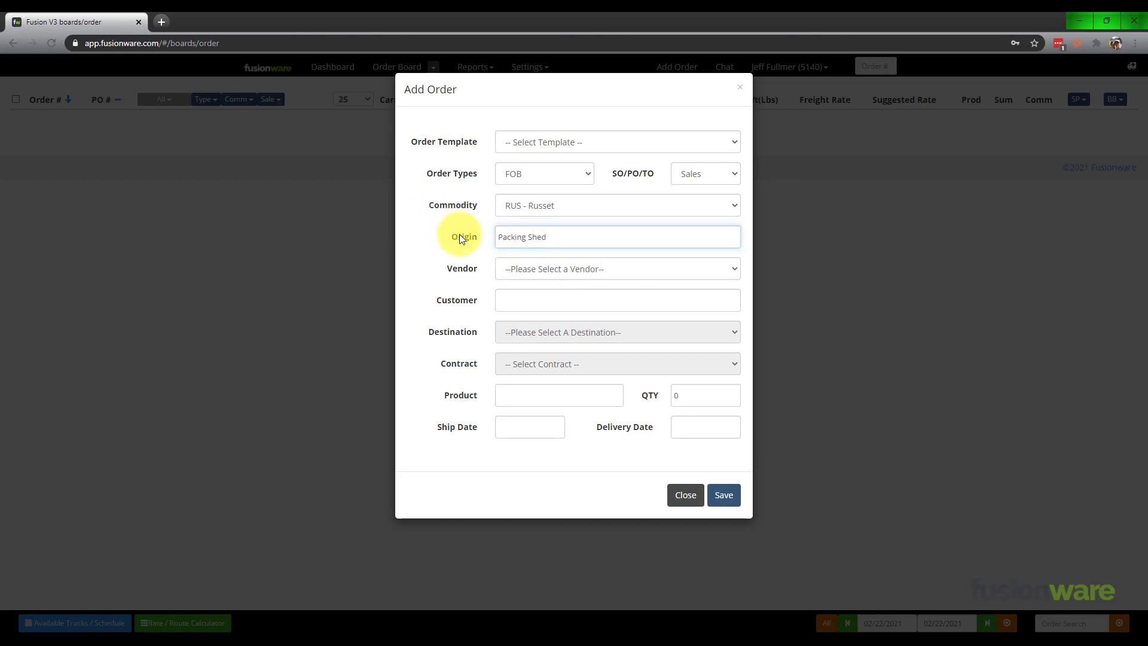
left_click(450, 267)
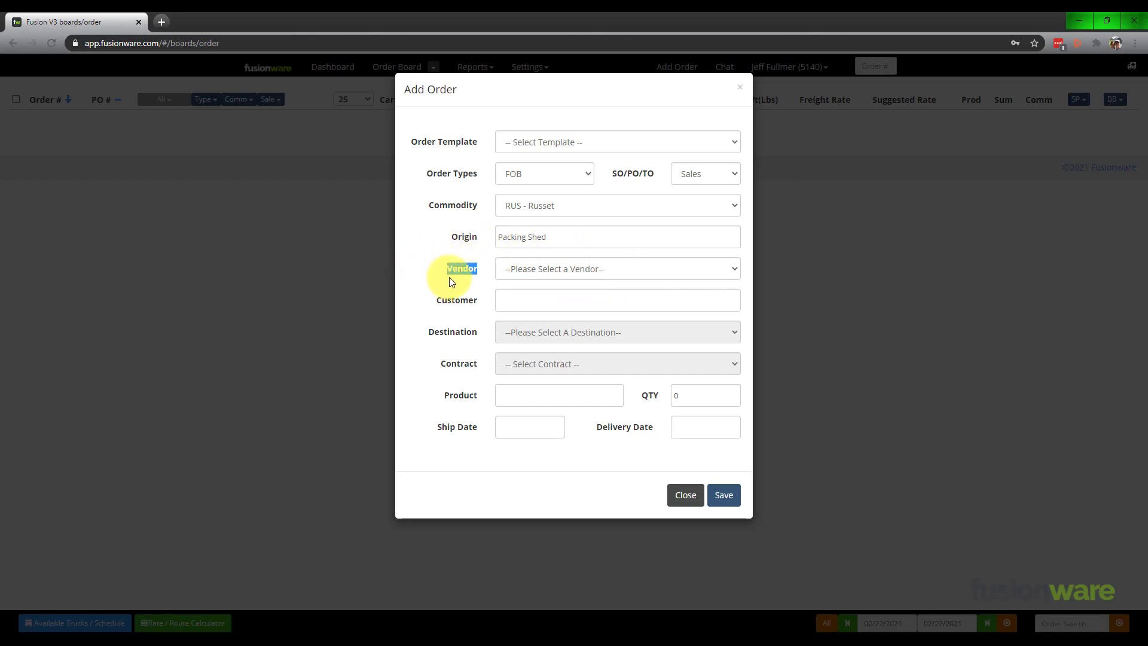
left_click(680, 496)
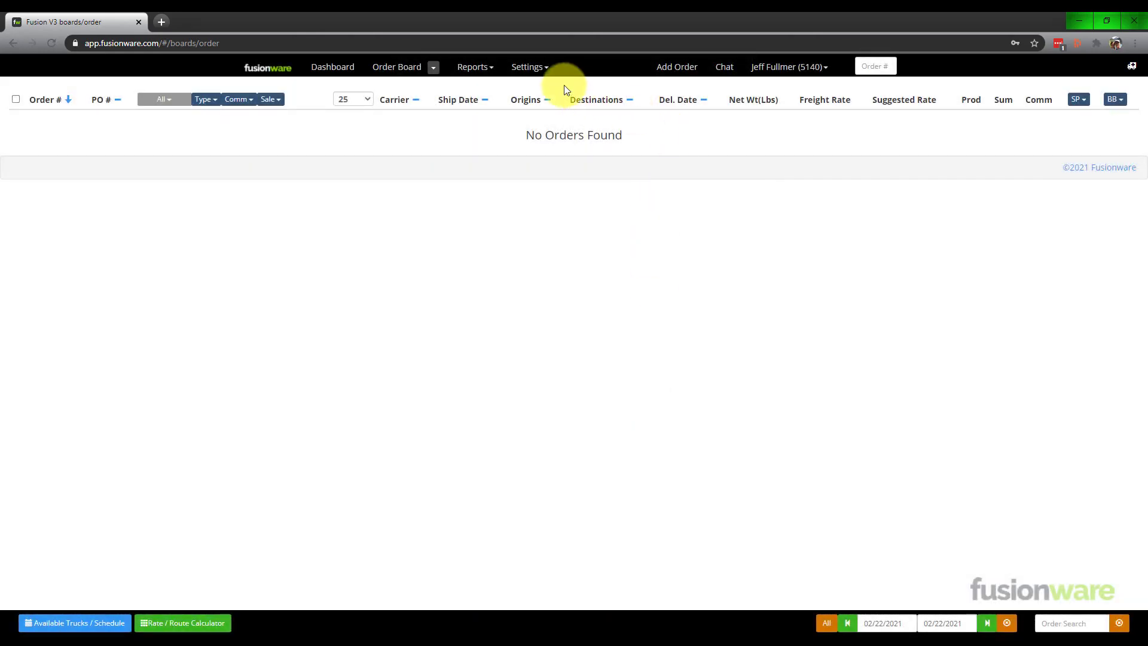
Open the Customers,Vendors/Growers settings in a new browser tab and switch to it
left_click(527, 67)
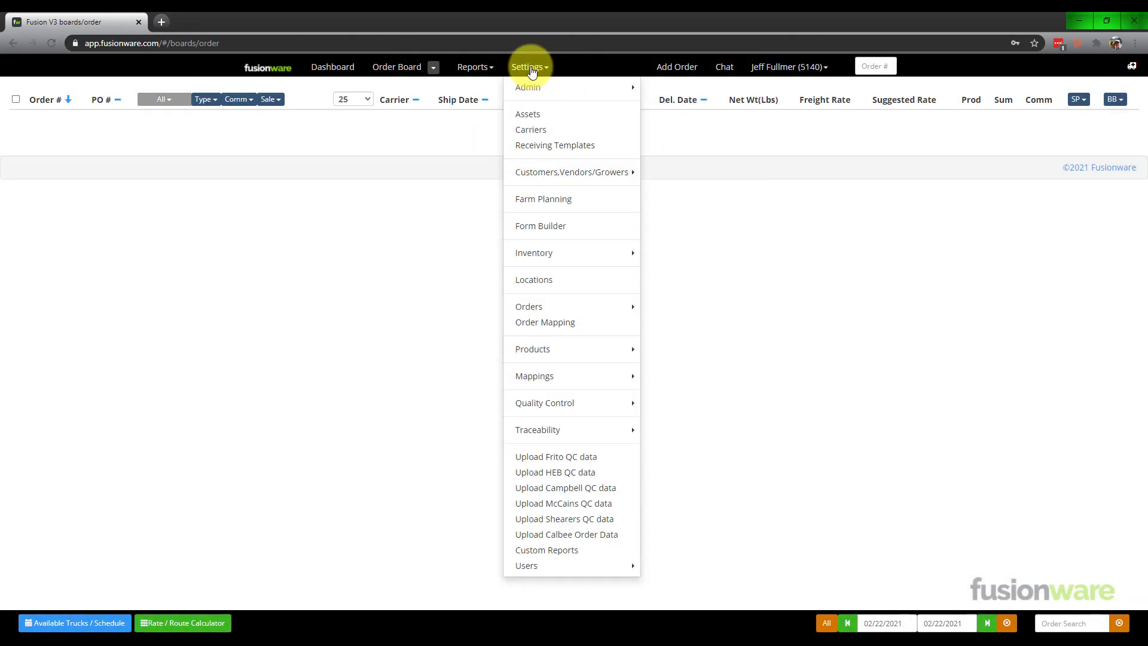
mouse_move(605, 173)
right_click(669, 174)
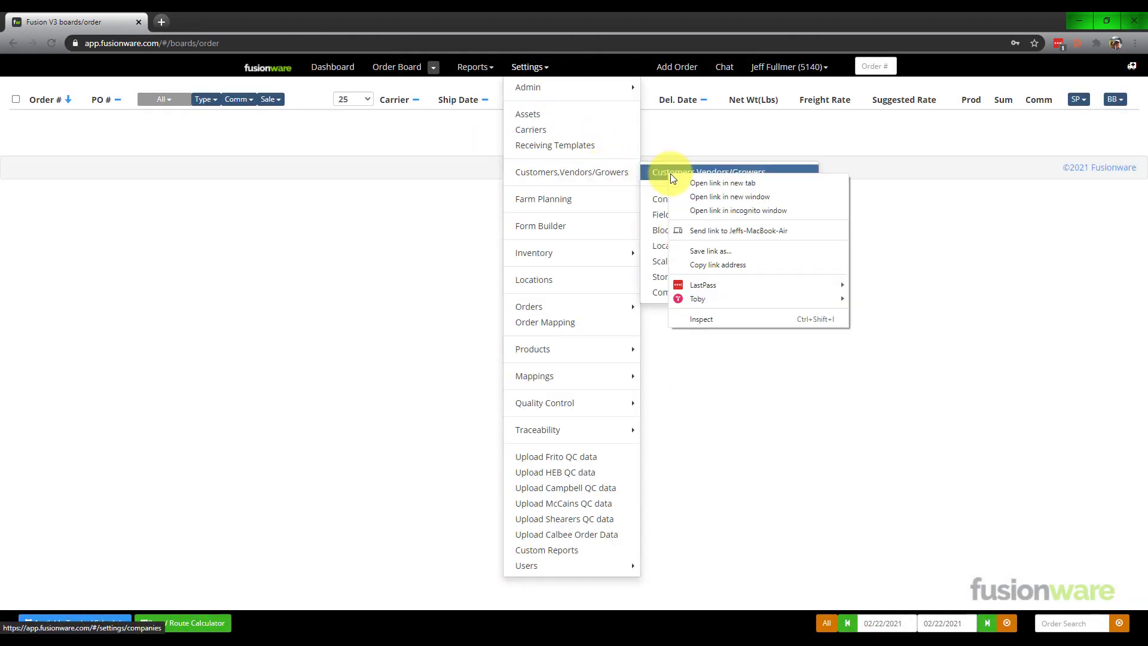
left_click(690, 181)
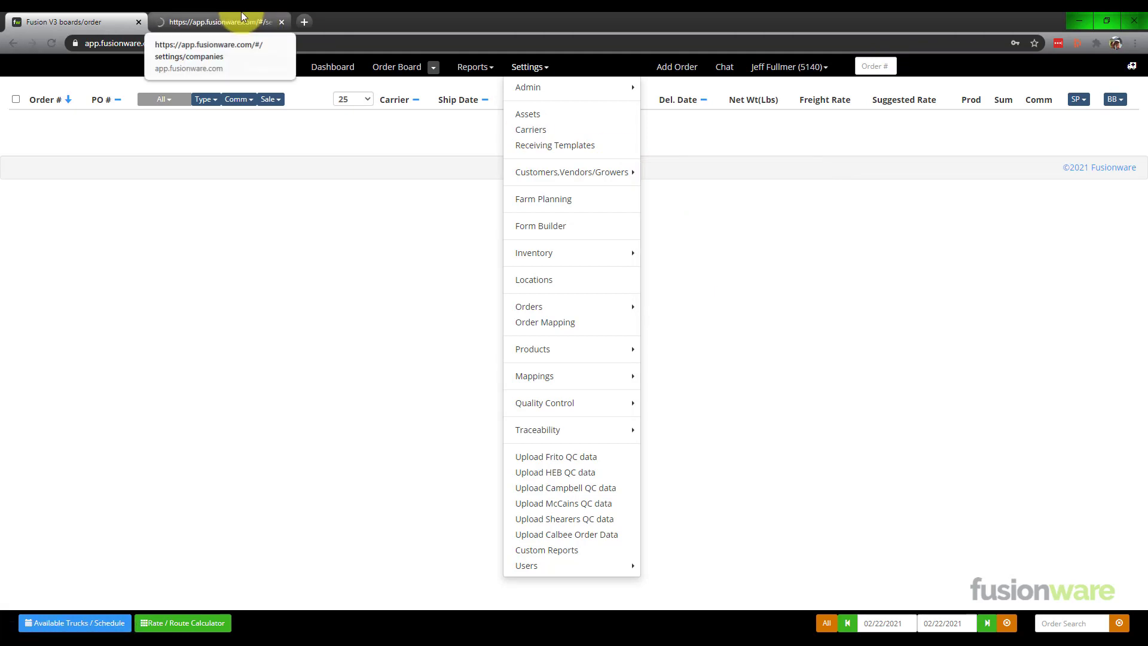
left_click(242, 15)
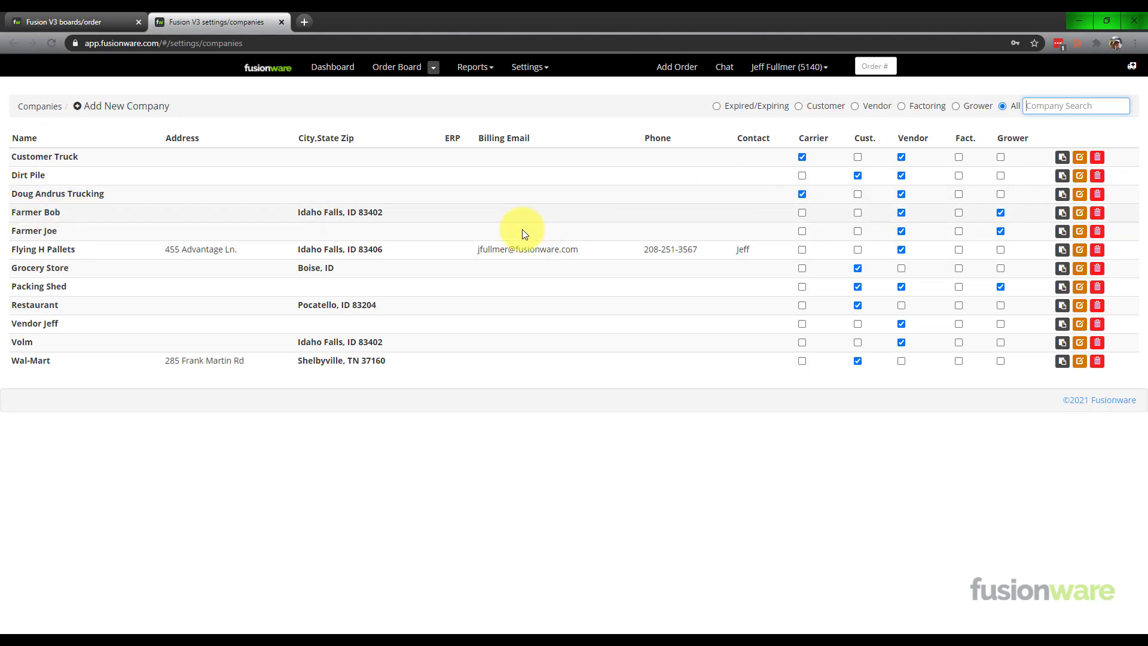
Open the Farmer Bob company record and add Packing Shed to its locations
left_click(52, 214)
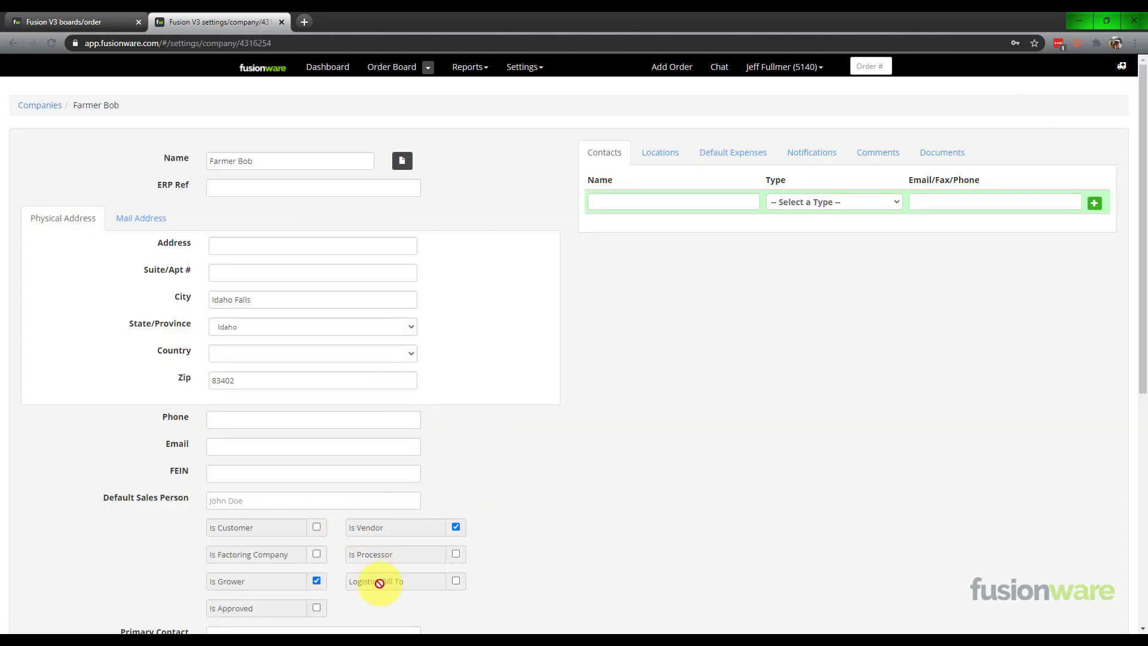
left_click(659, 155)
left_click(640, 222)
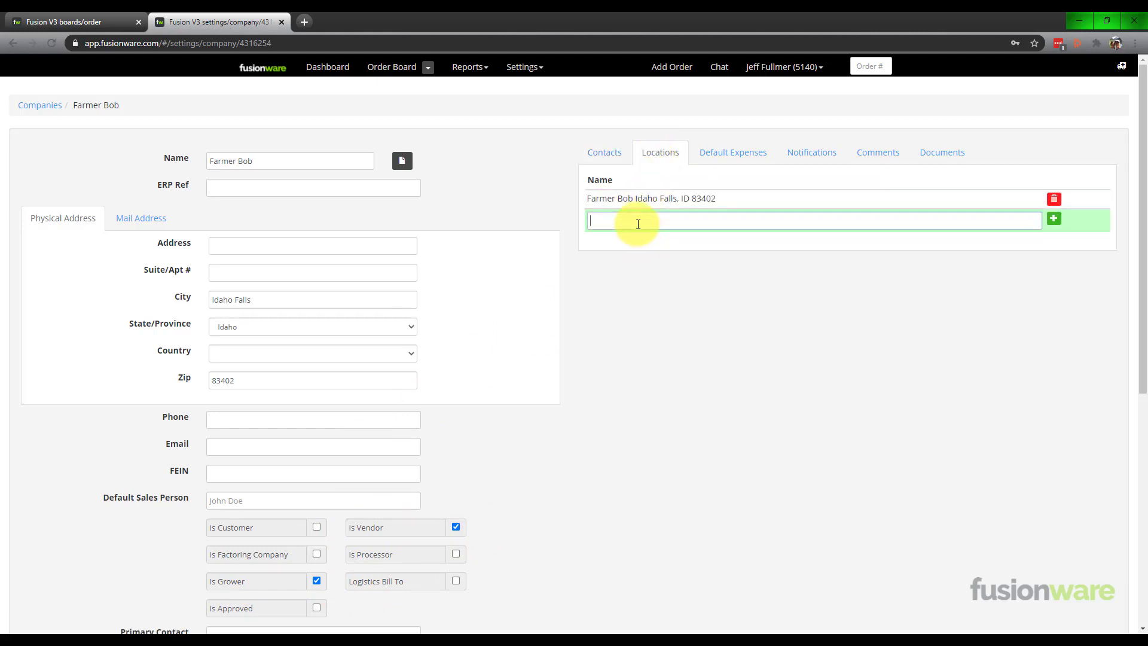
type("pack")
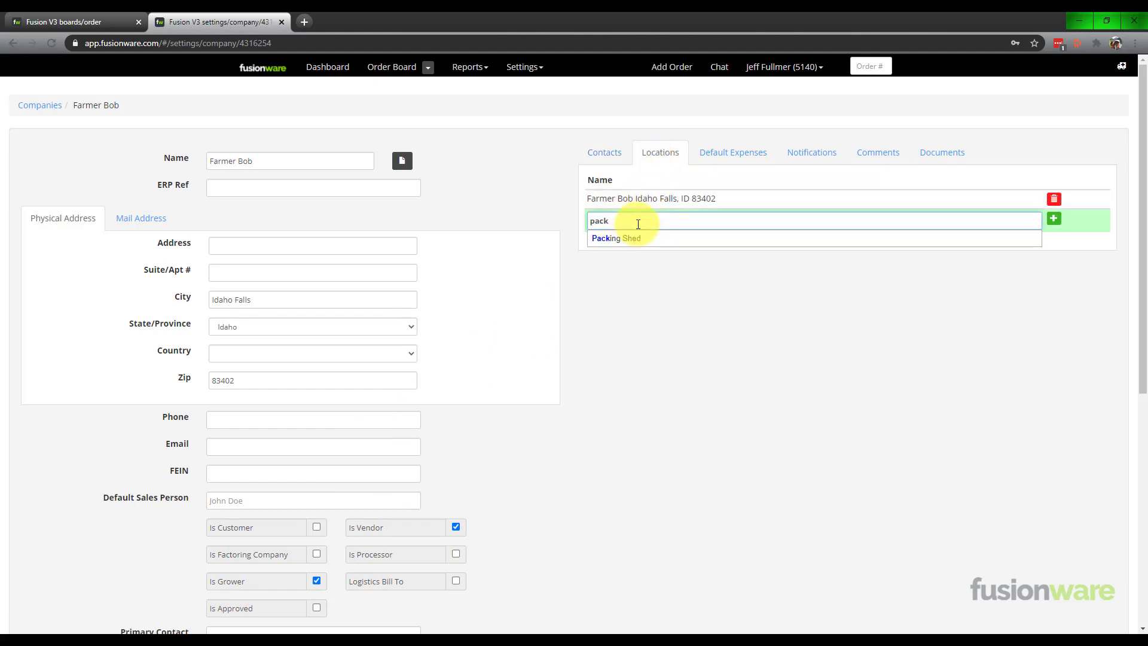
key("Return")
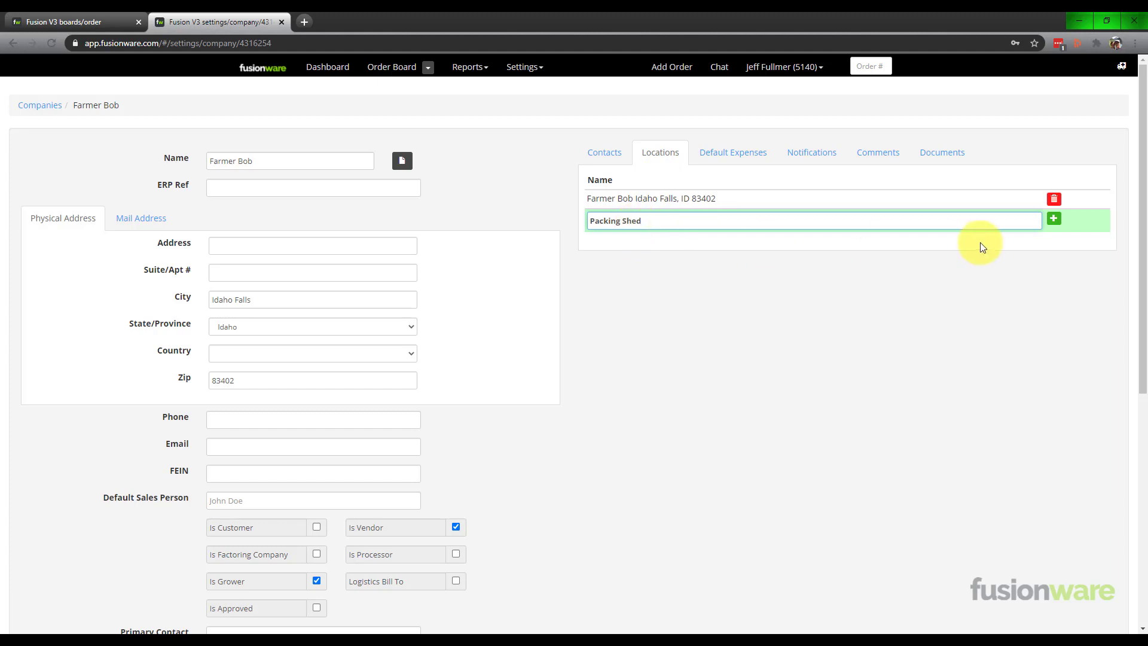
left_click(1053, 221)
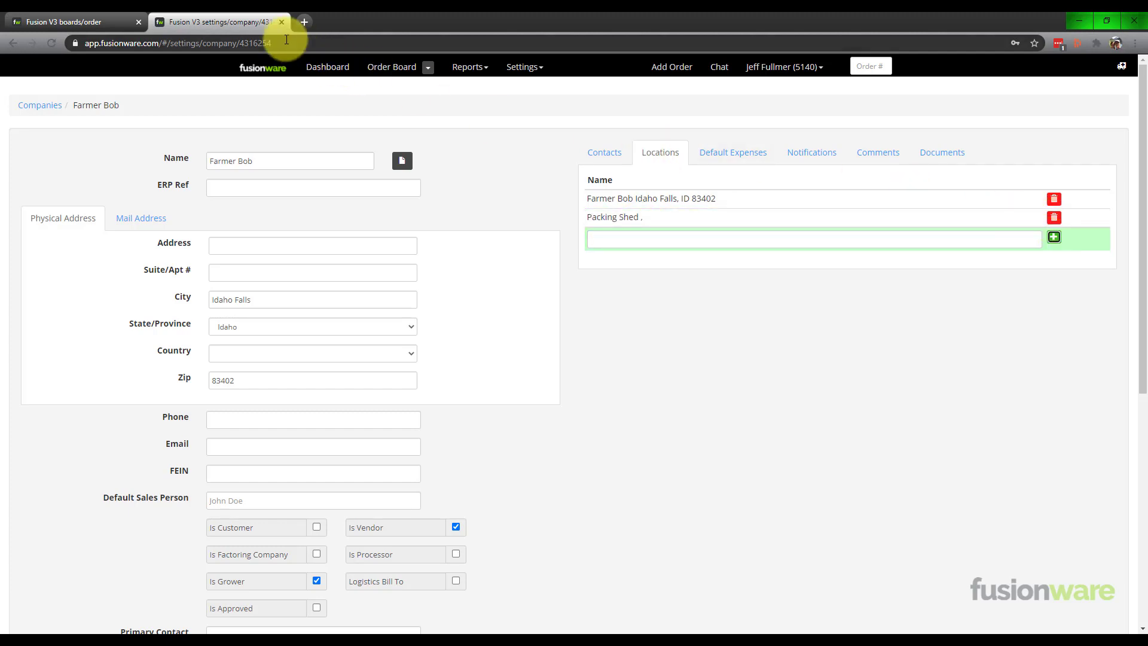
Return to the order board and start a new order with Packing Shed as origin and Farmer Bob as vendor
left_click(90, 18)
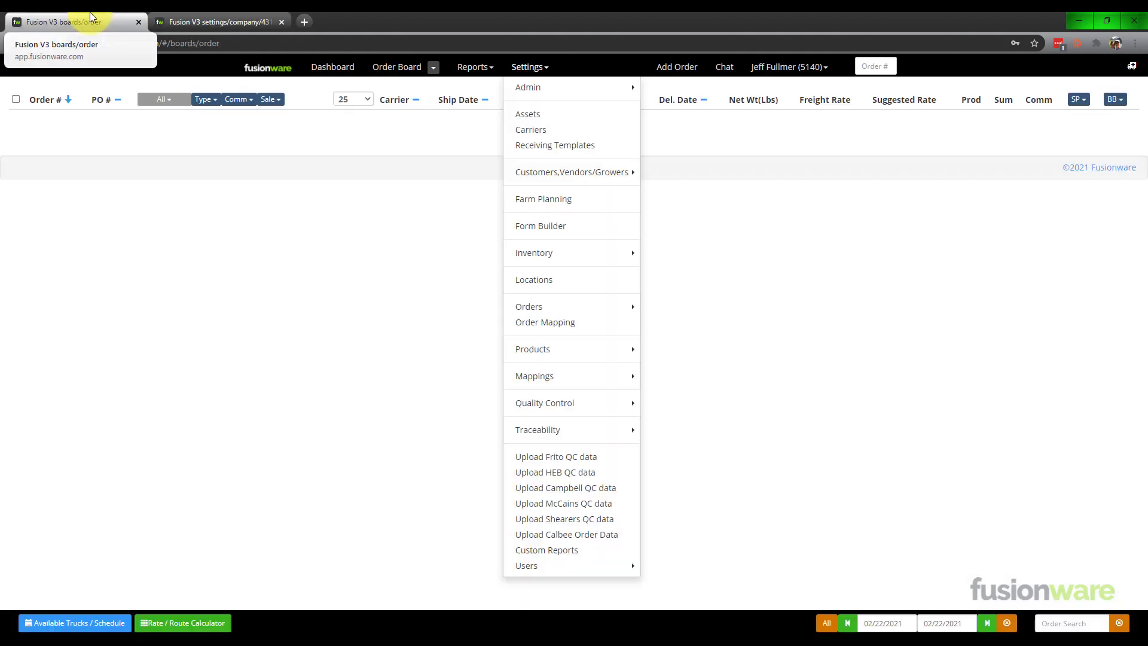
left_click(745, 245)
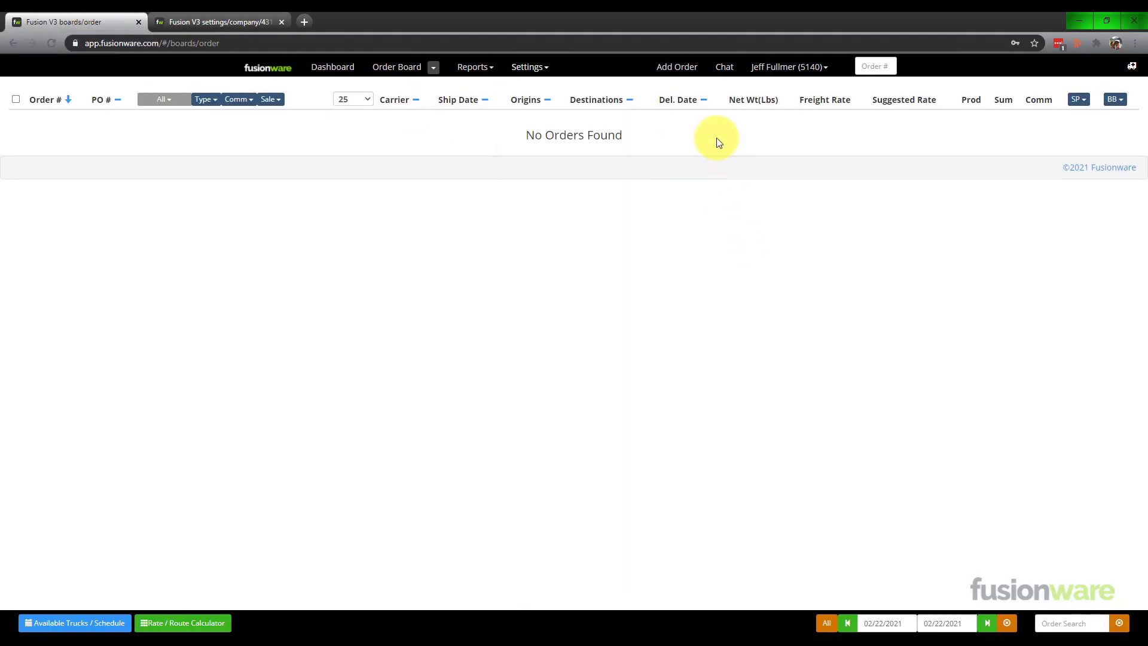
left_click(692, 68)
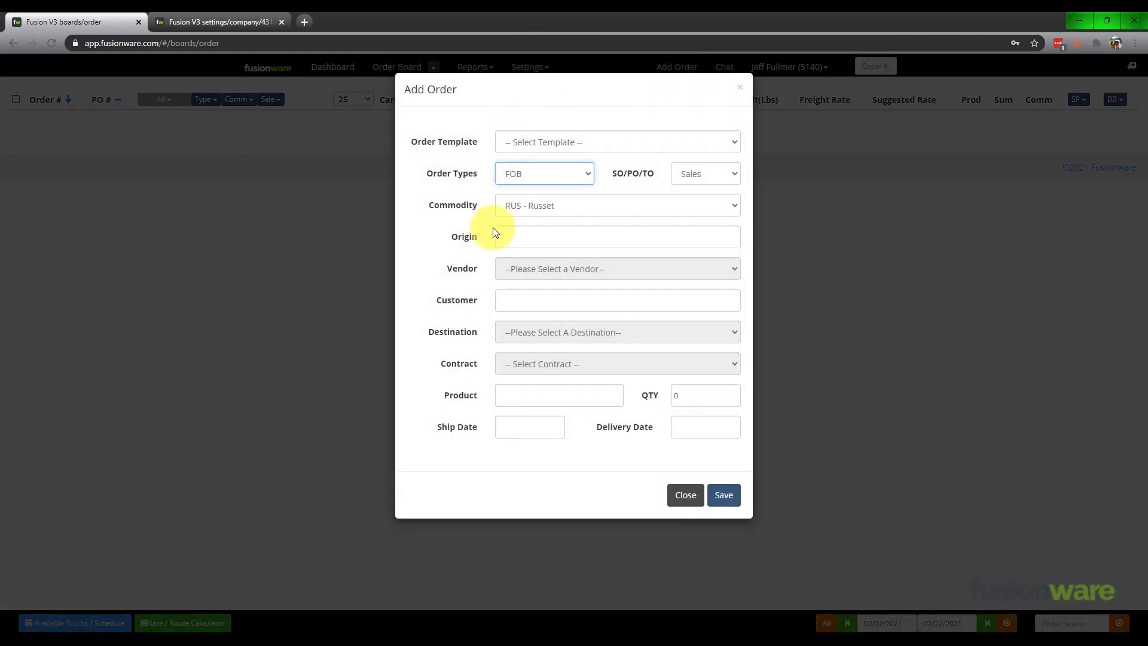
left_click(518, 234)
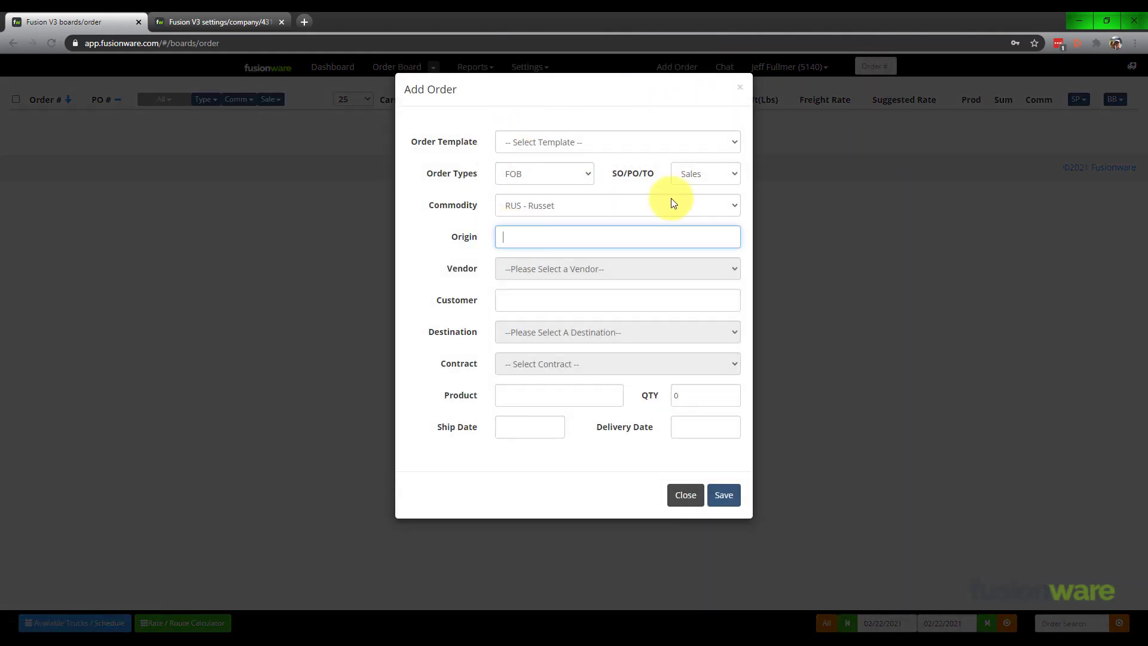
type("Pack")
key("Down")
key("Return")
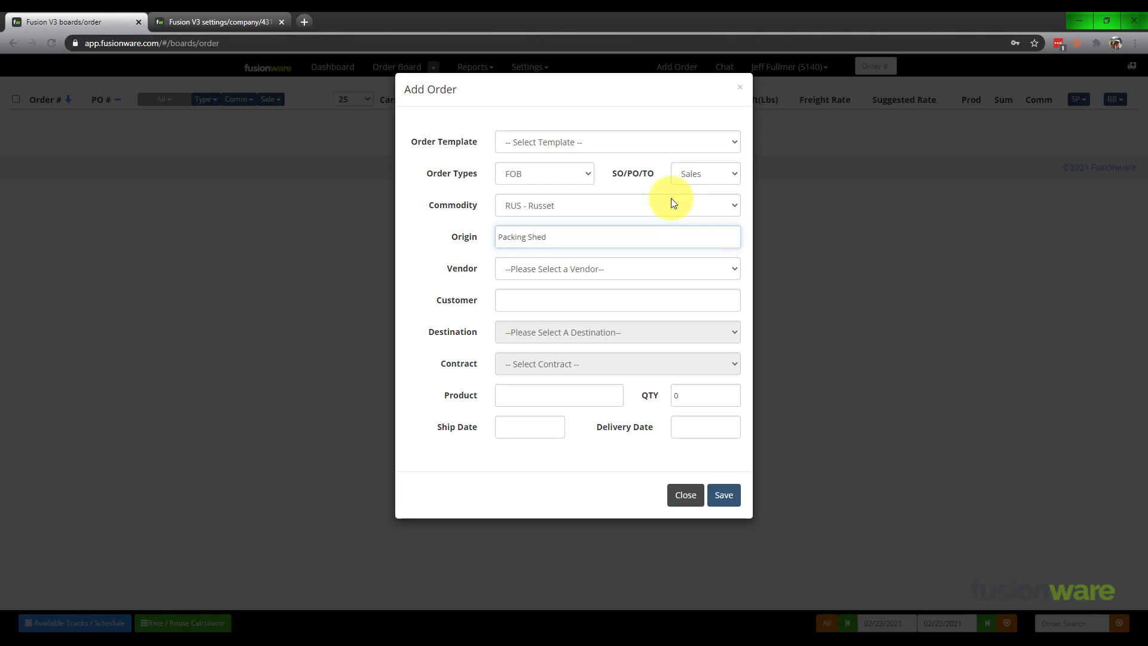
key("Tab")
left_click(729, 269)
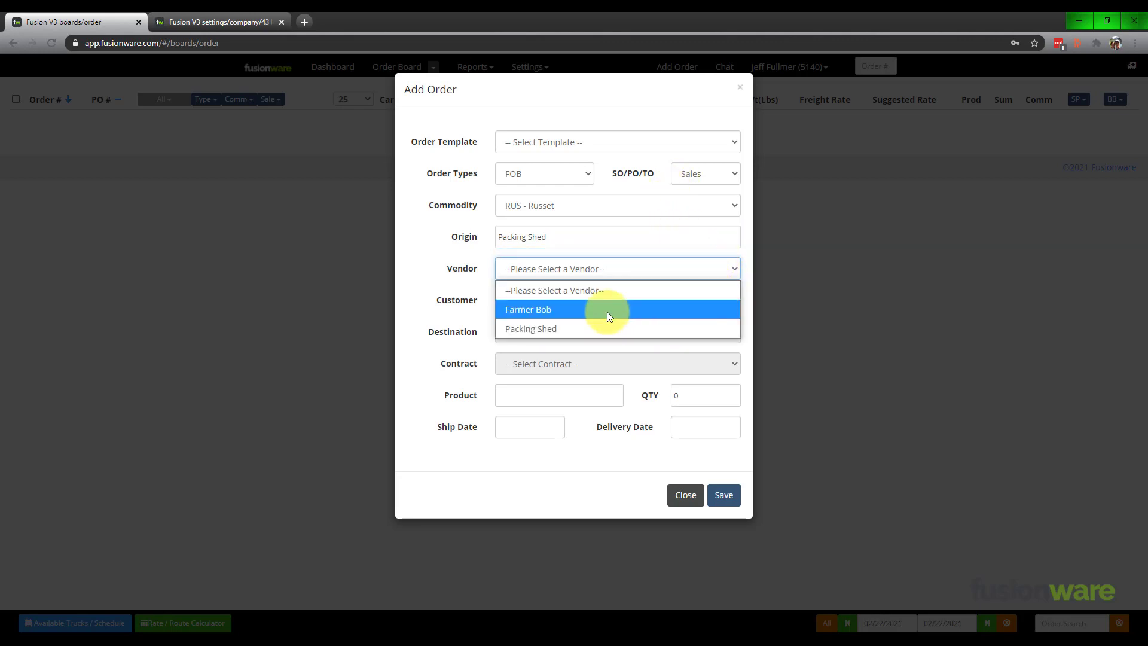
left_click(580, 310)
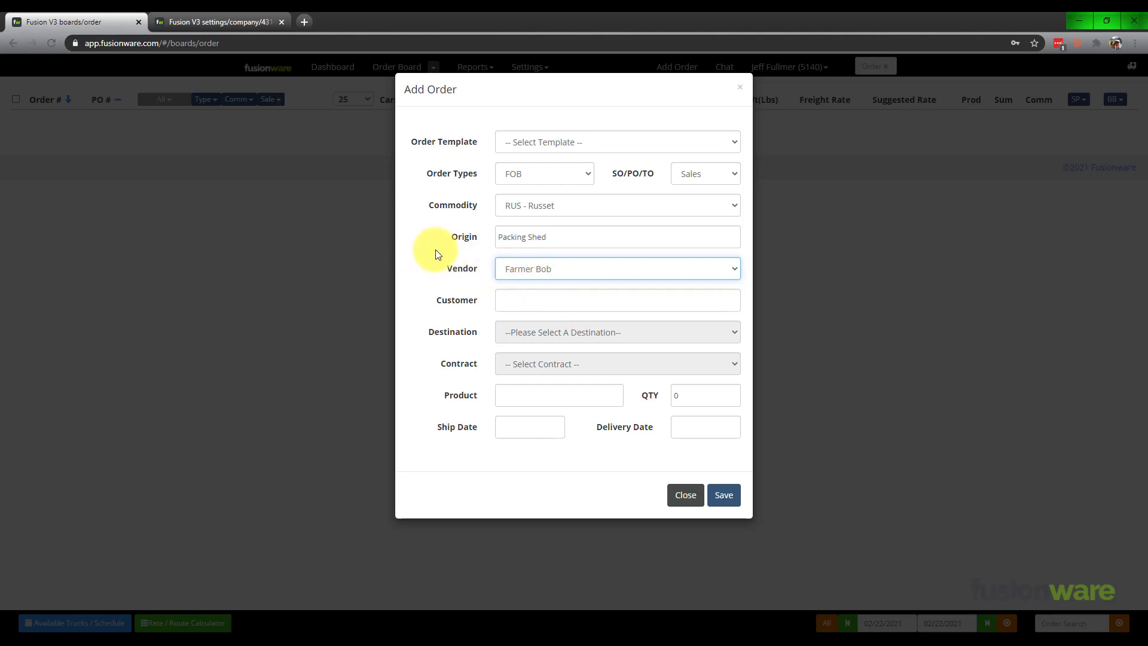
Set the order's customer to Wal-Mart and its destination to Wal-Mart - Shelbyville
left_click(586, 302)
type("wa")
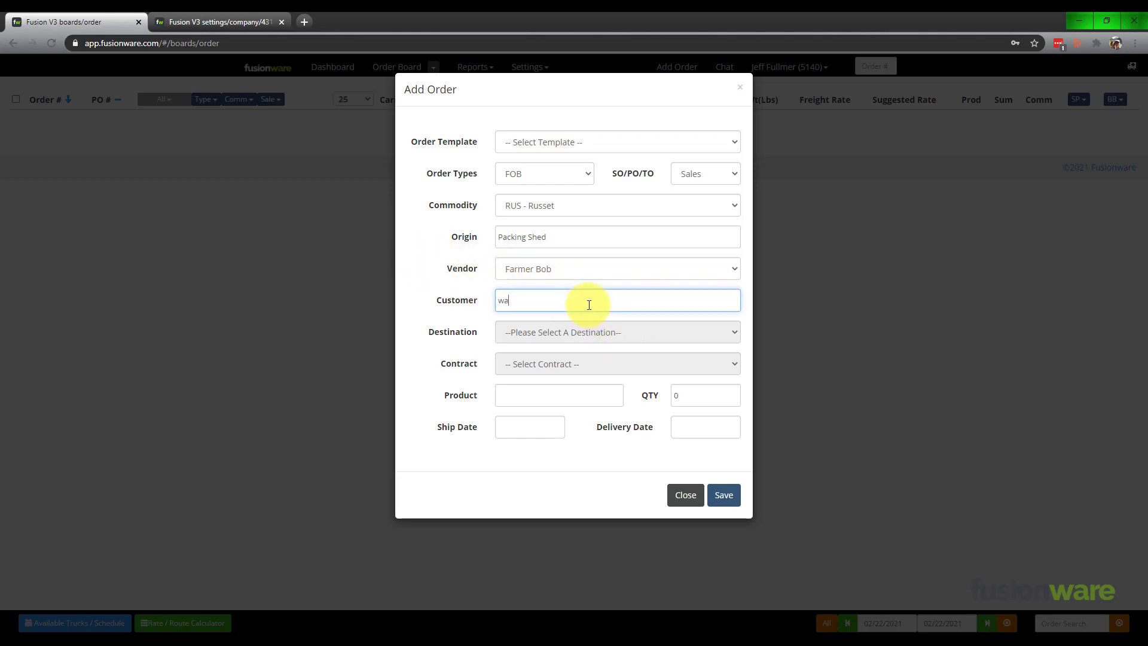
left_click(580, 317)
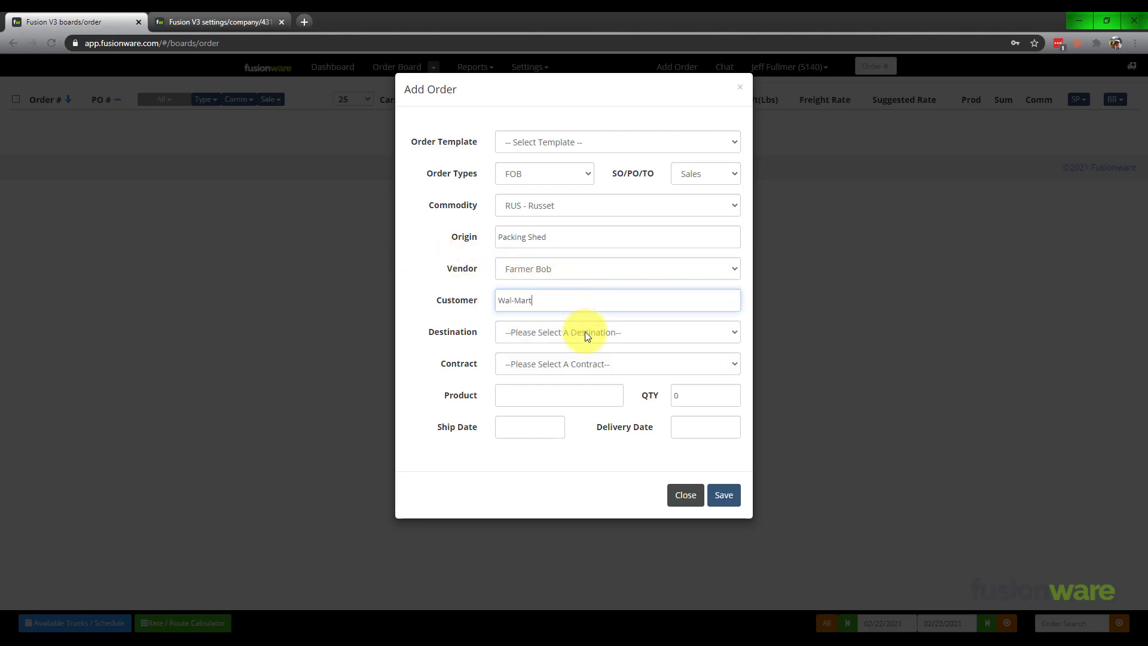
left_click(585, 332)
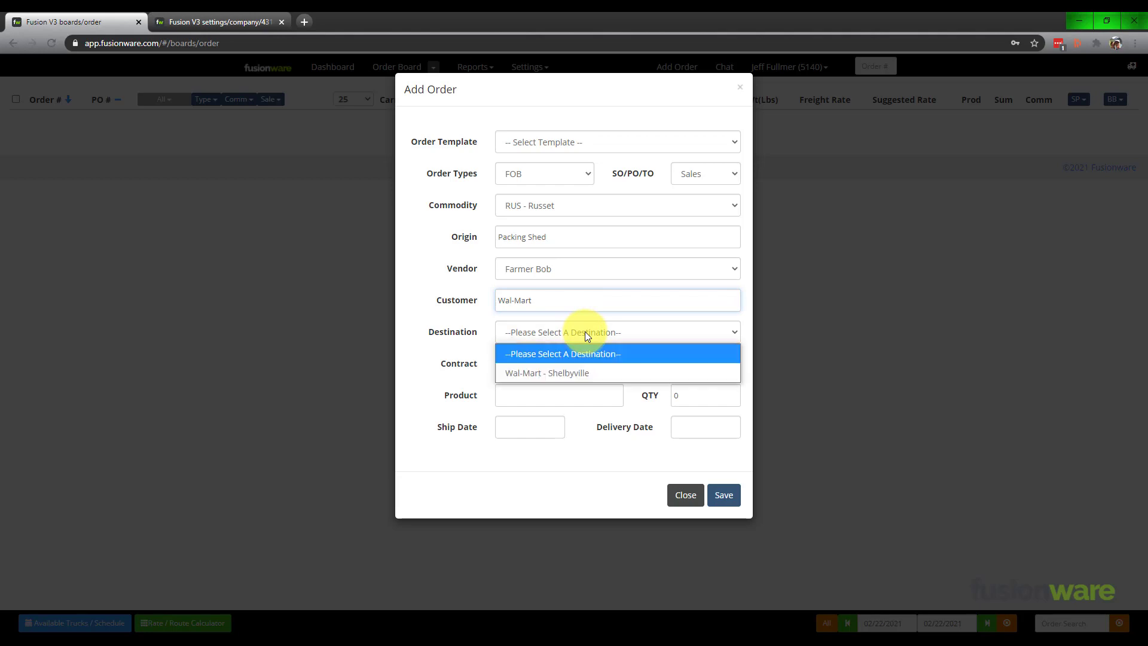
left_click(605, 374)
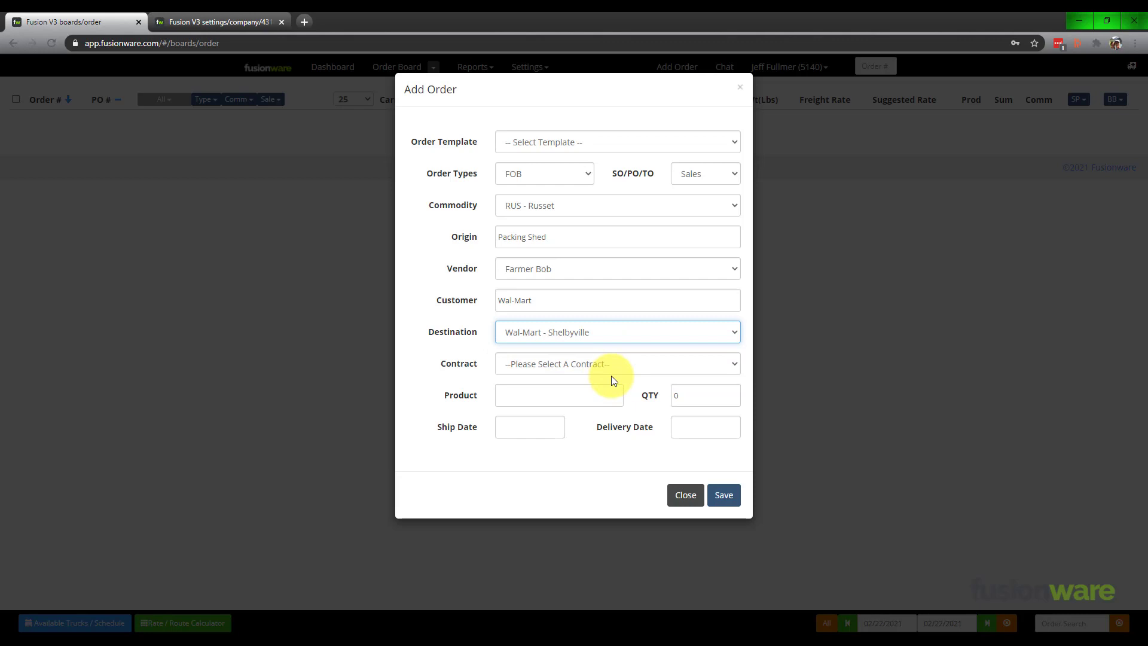
Set the order's product to 40ct. CNT 50# Green Giant with a quantity of 500
left_click(569, 401)
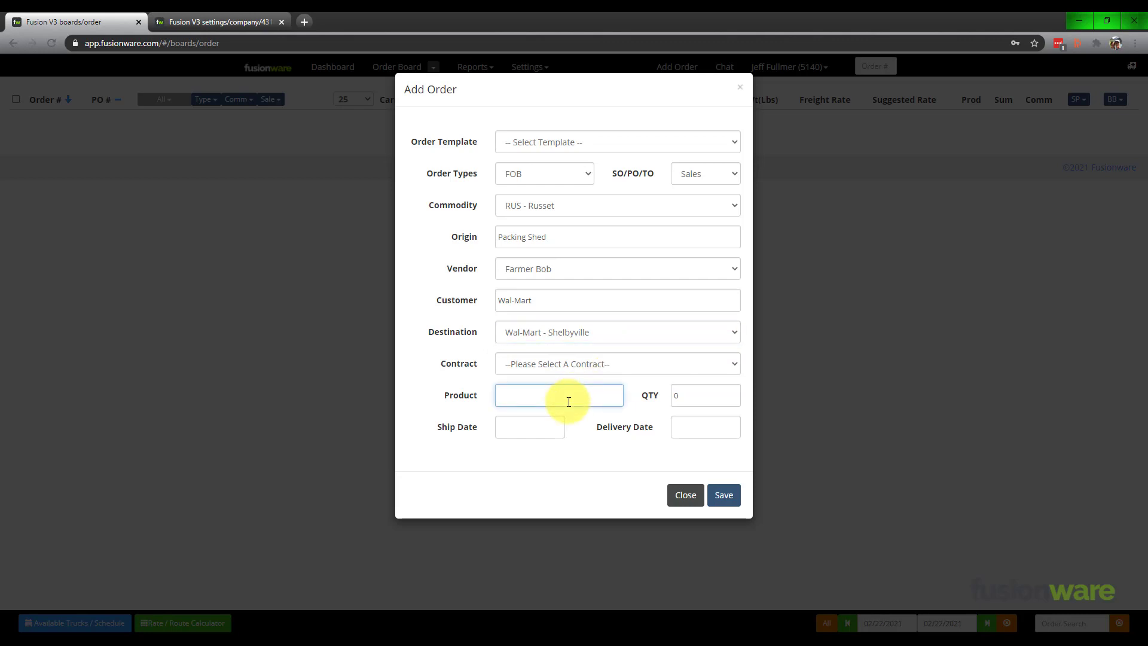
type("40ct. CNT 50# Green Giant")
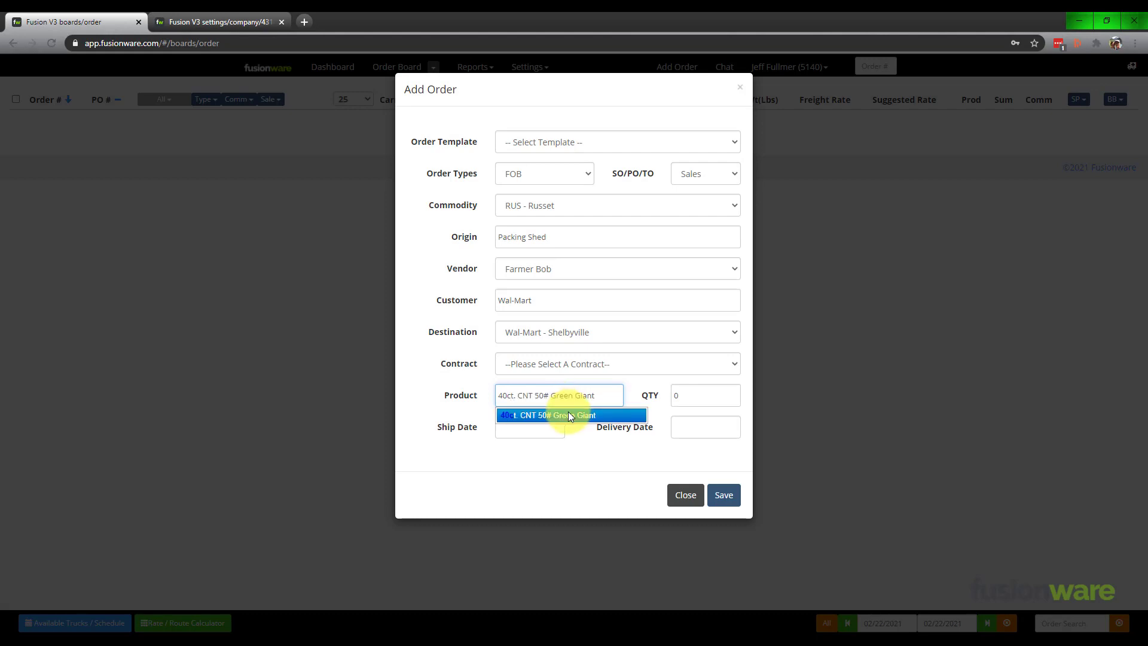
left_click(568, 412)
key("Tab")
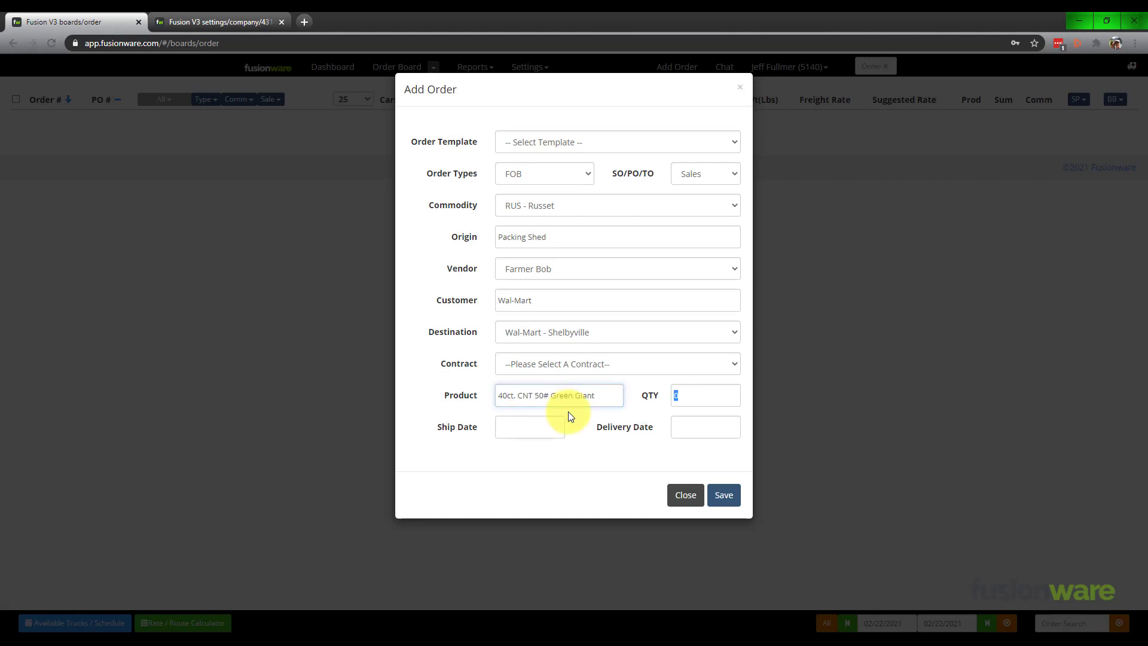
type("500")
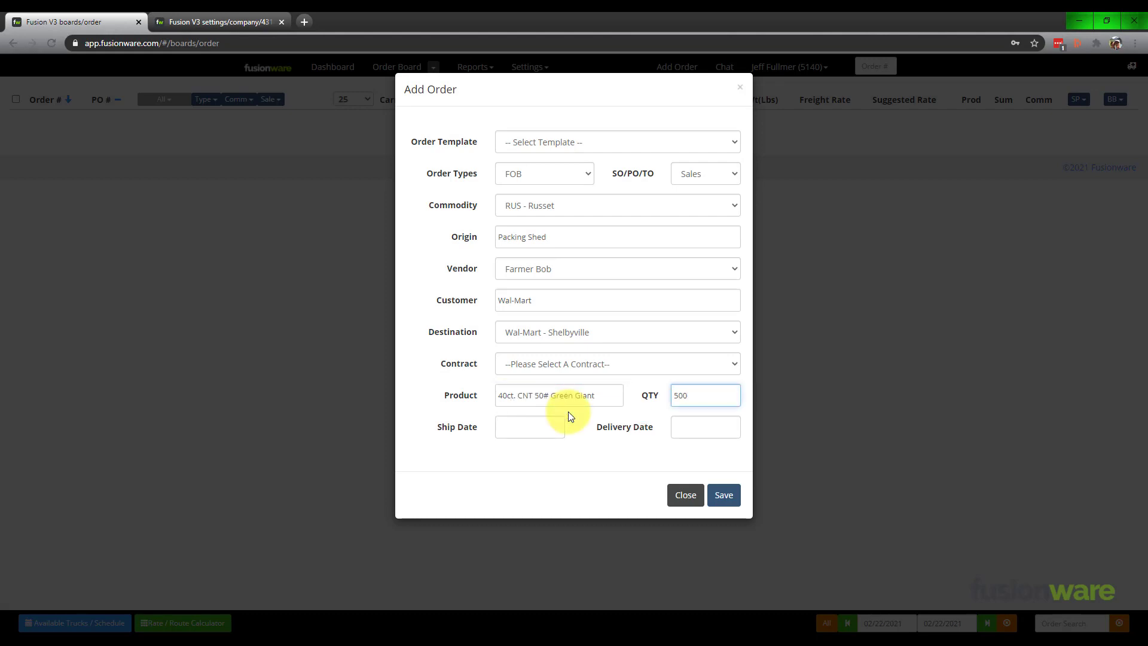
Set the order's ship date to 02/22/2021 and its delivery date to 02/26/2021
key("Tab")
key("Return")
key("Tab")
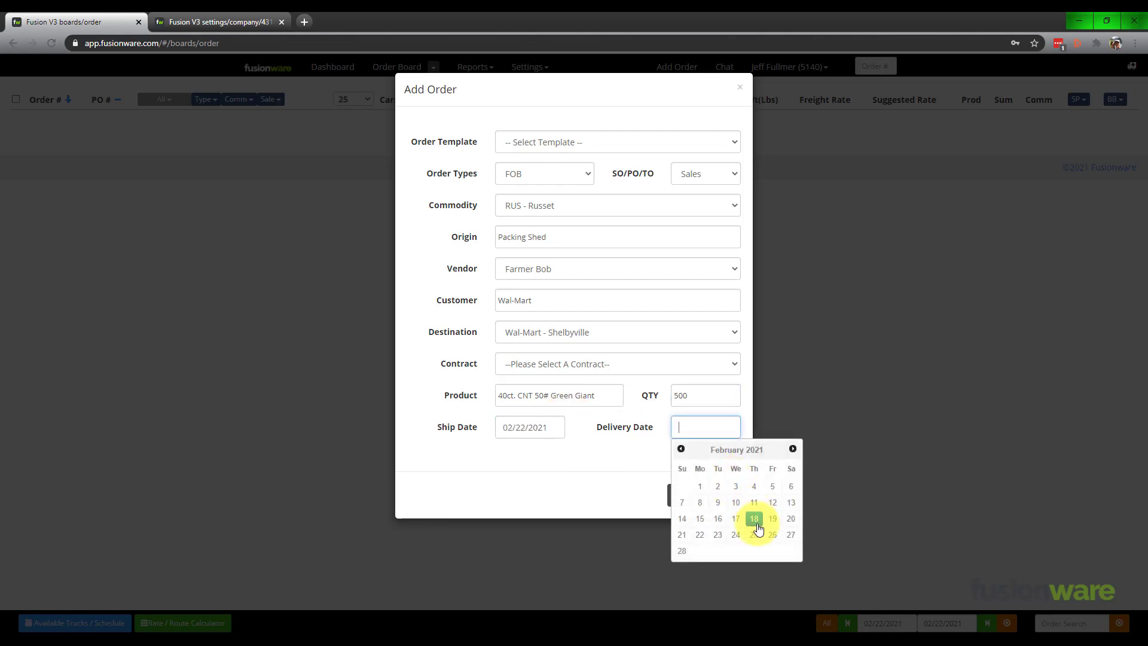
left_click(772, 534)
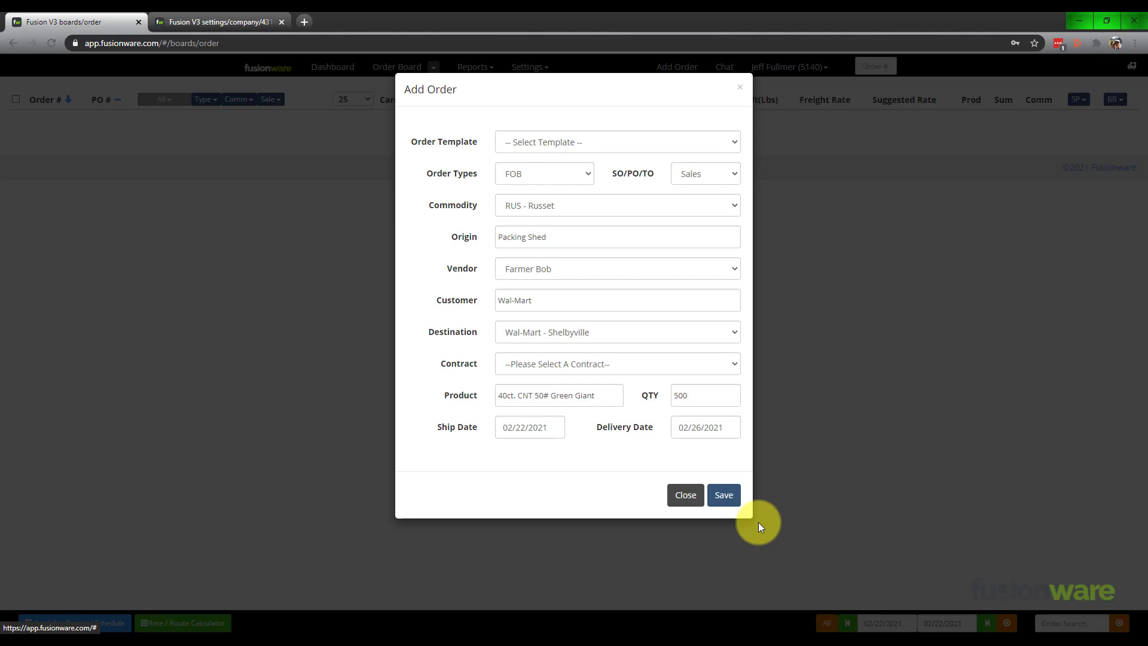
Save the new sales order and look over its product lines, freight and fees
left_click(724, 496)
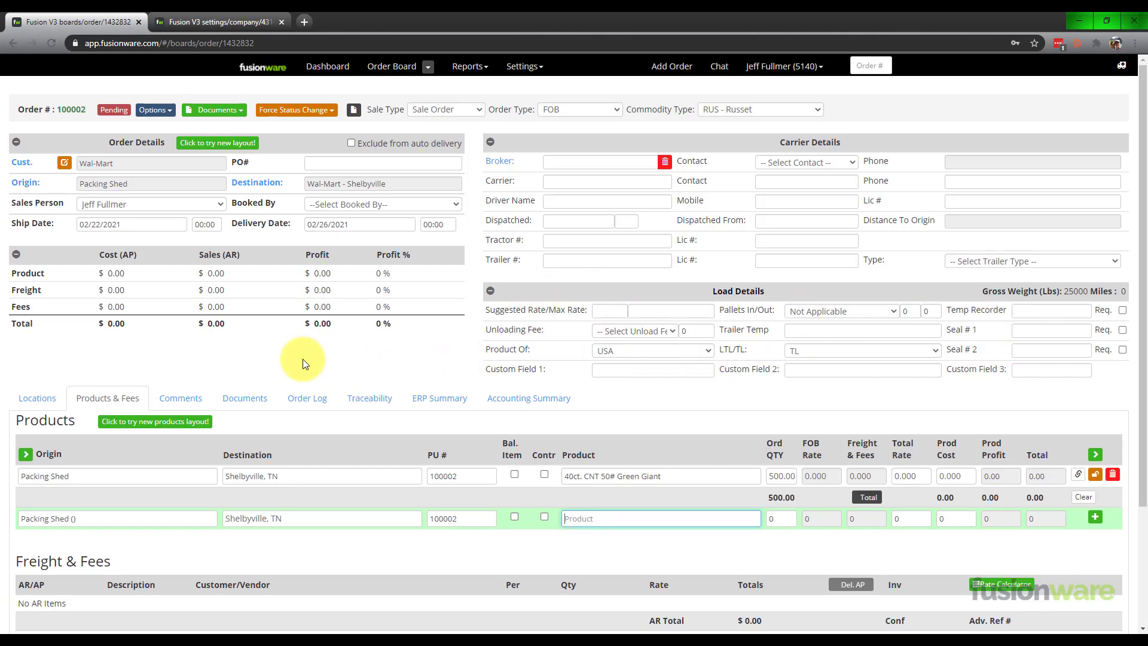
scroll(302, 359, "down", 2)
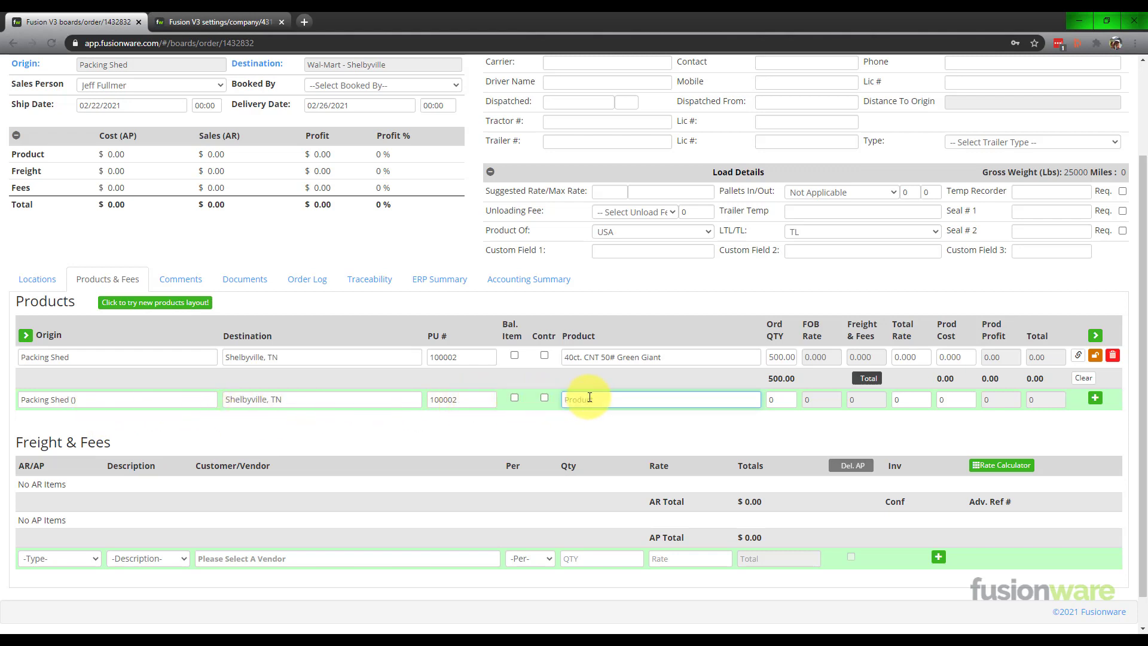
scroll(592, 399, "up", 2)
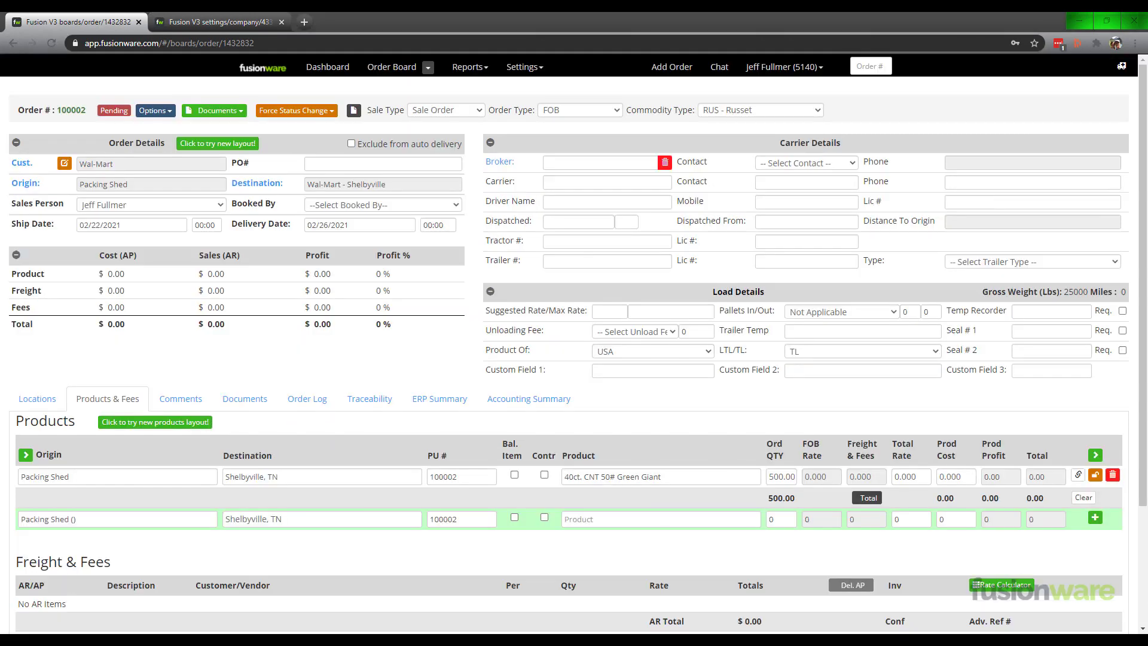
Add a second product line for 80ct. CNT 50# Spuddy Buddy with an order quantity of 300
left_click(582, 513)
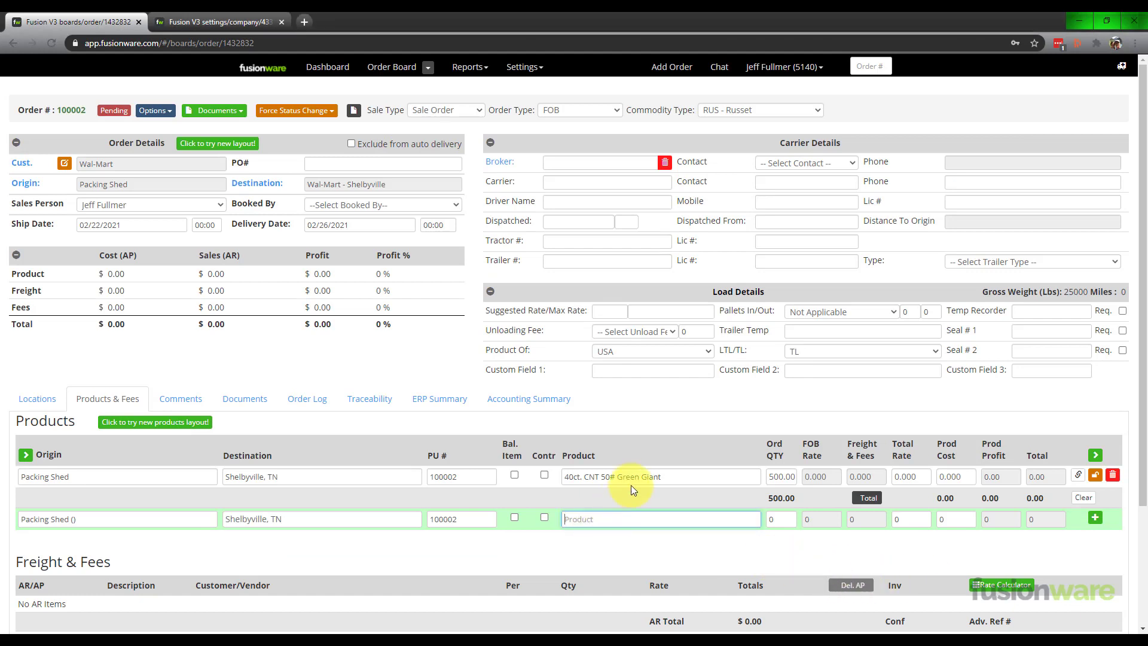
type("80")
key("Down")
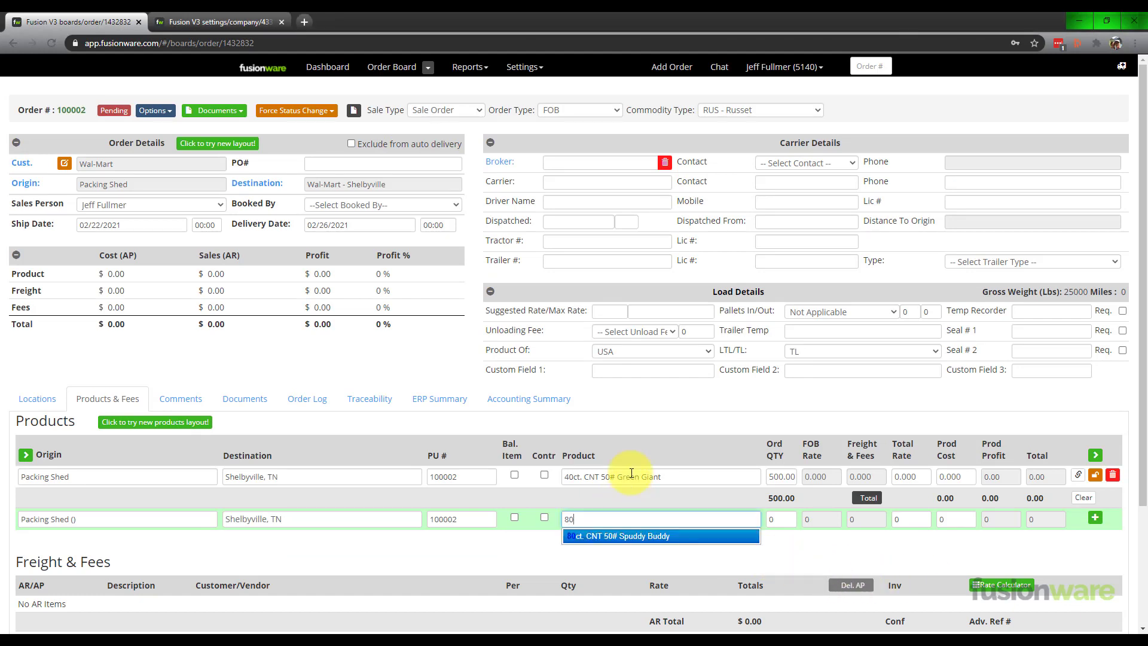
key("Return")
key("Tab")
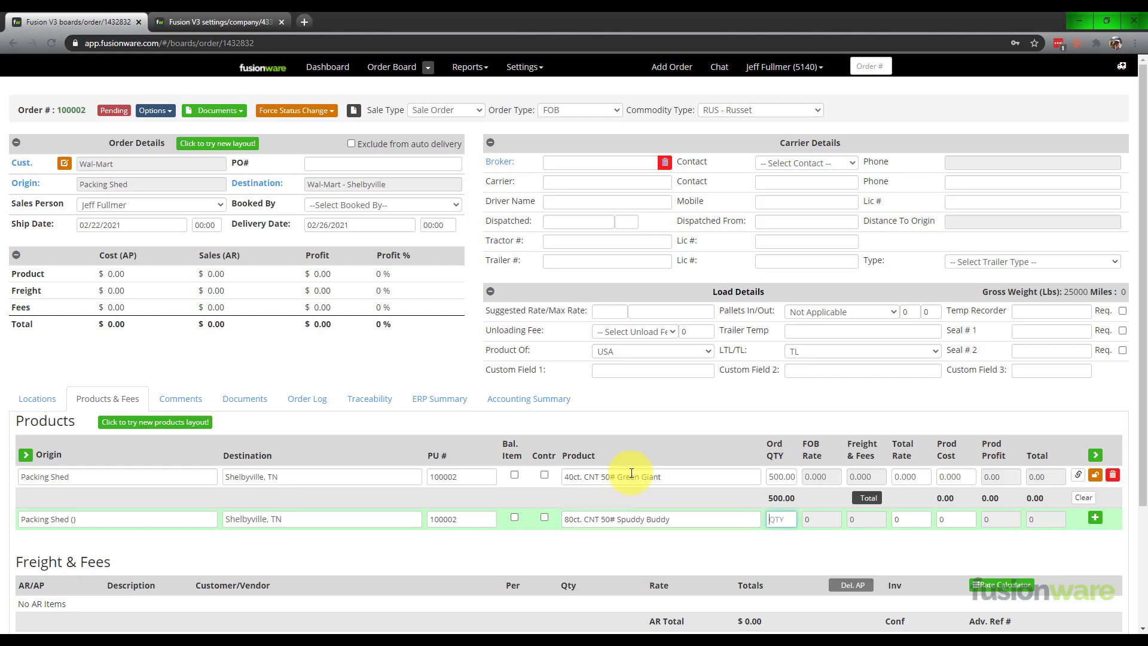
type("4")
key("BackSpace")
type("300")
key("Tab")
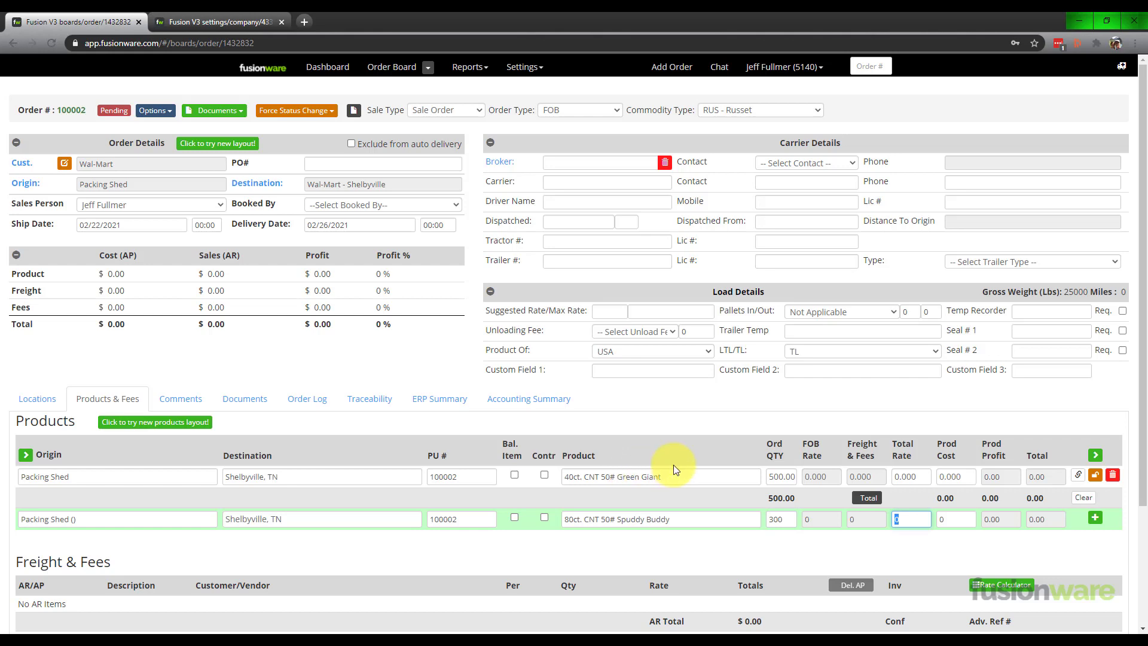
left_click(1094, 518)
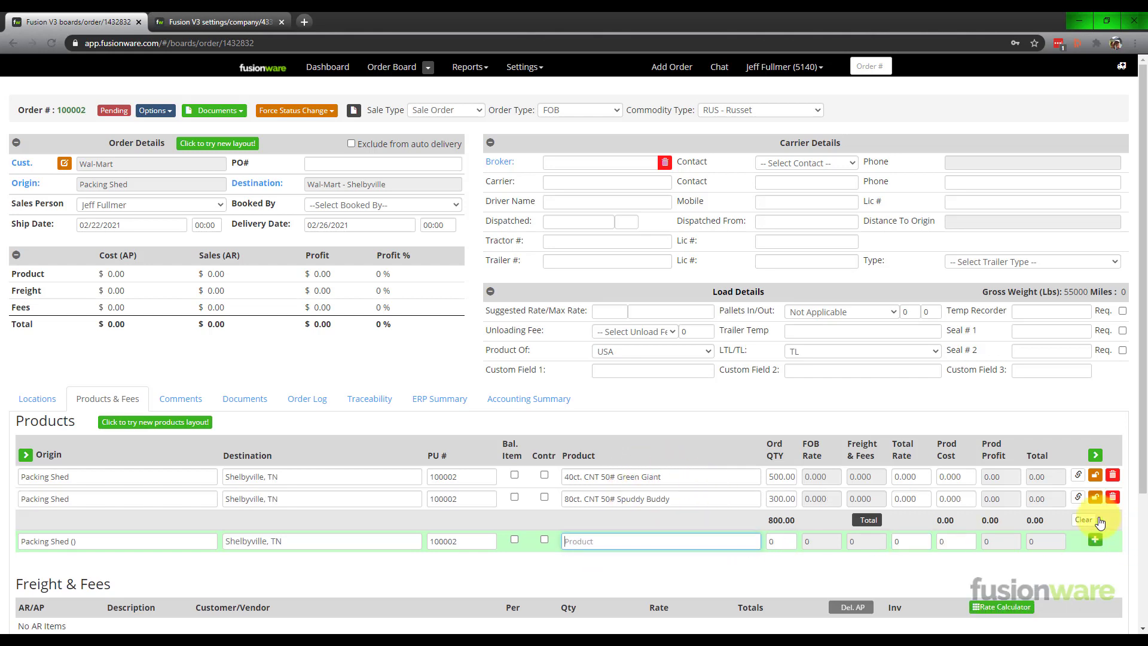
Show the advanced product columns and set the 40ct. Green Giant line's total rate to 10 and product cost to 7
left_click(26, 457)
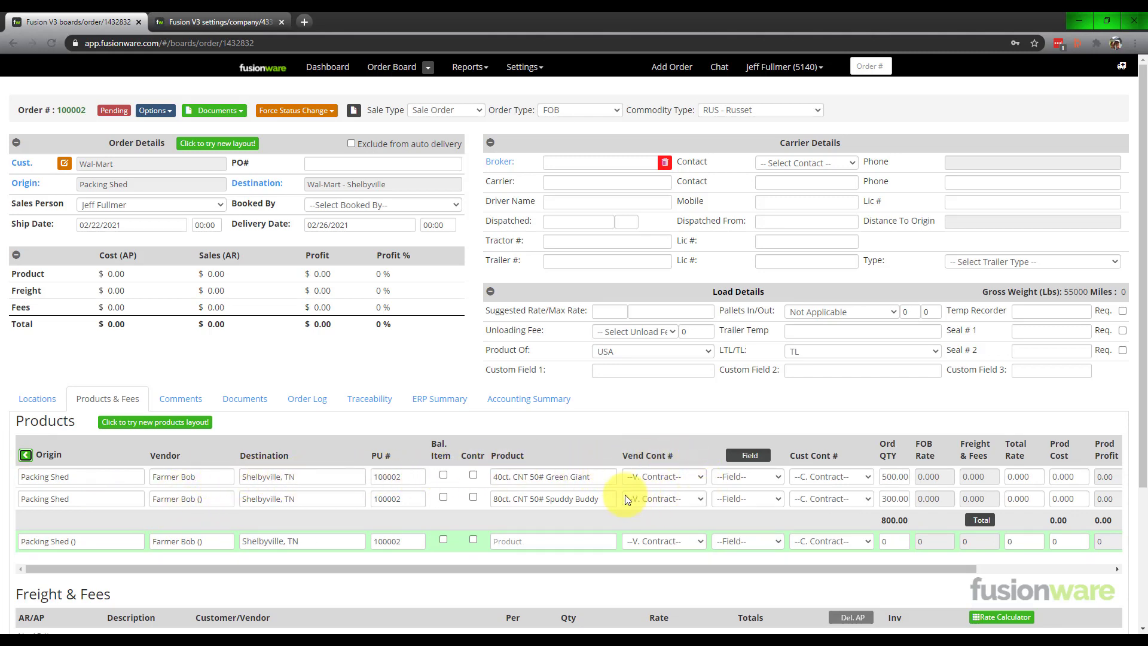
left_click(1022, 476)
type("10")
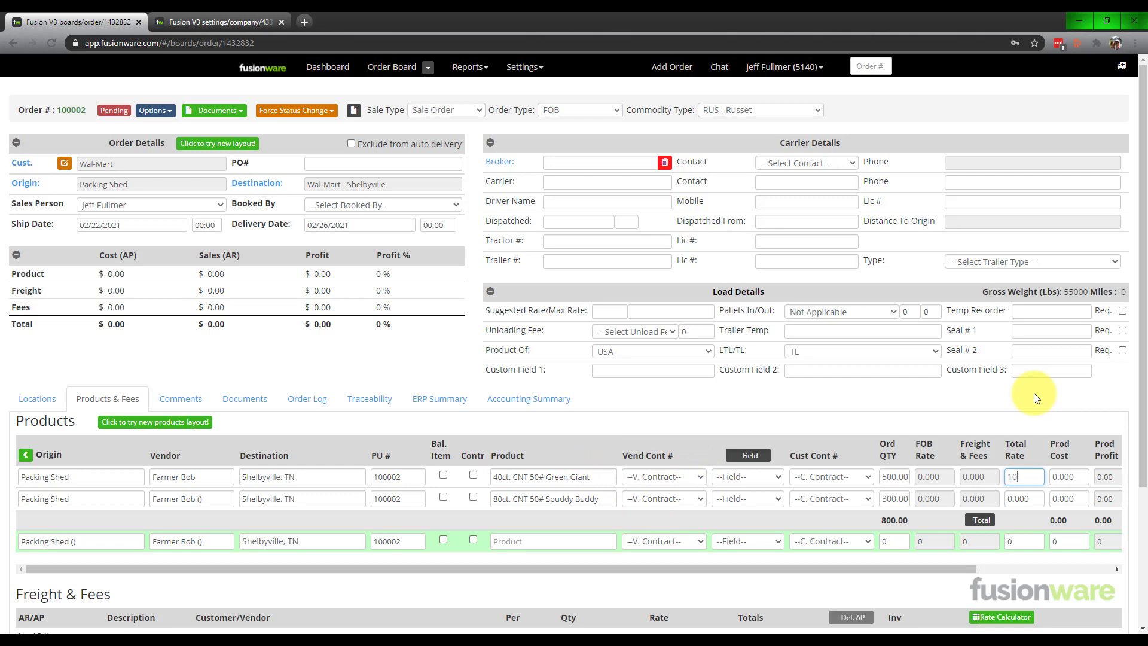
key("Tab")
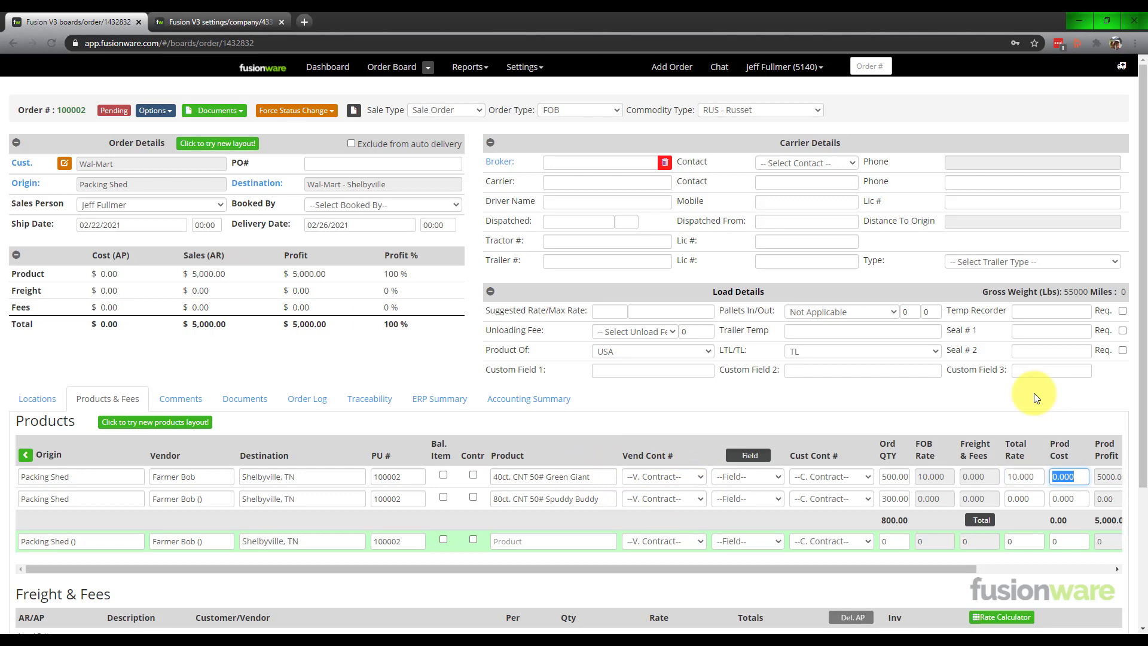
type("7")
key("Tab")
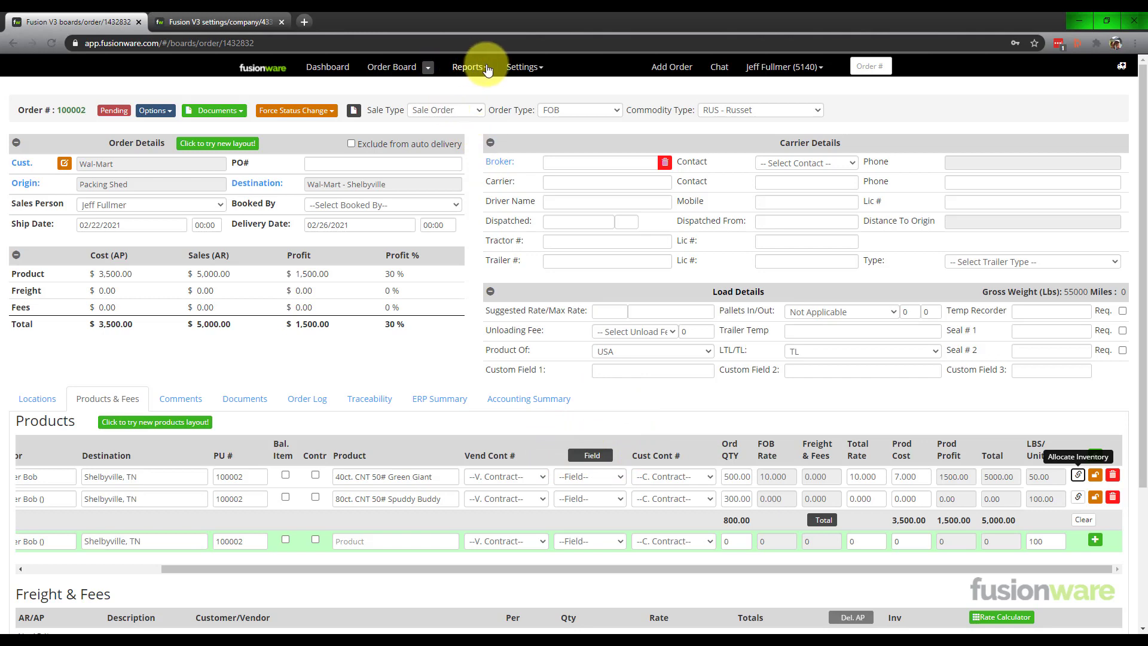
Open the Russet commodity's settings and examine the option that shows the field column in order details and the shipping modal
left_click(523, 68)
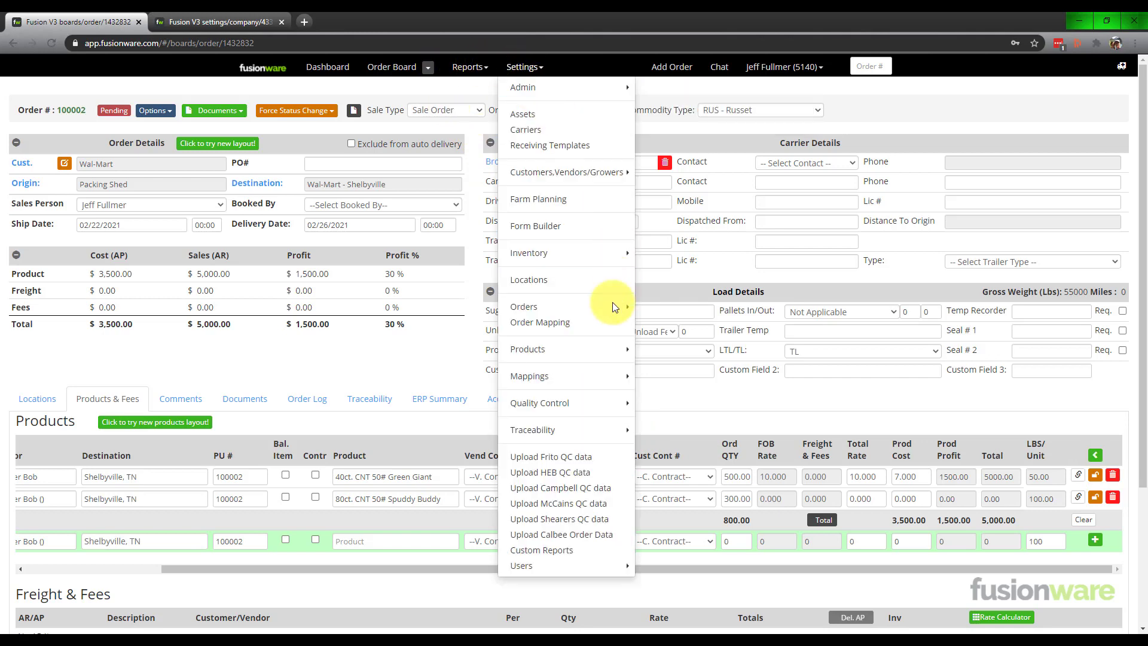
mouse_move(609, 351)
left_click(711, 392)
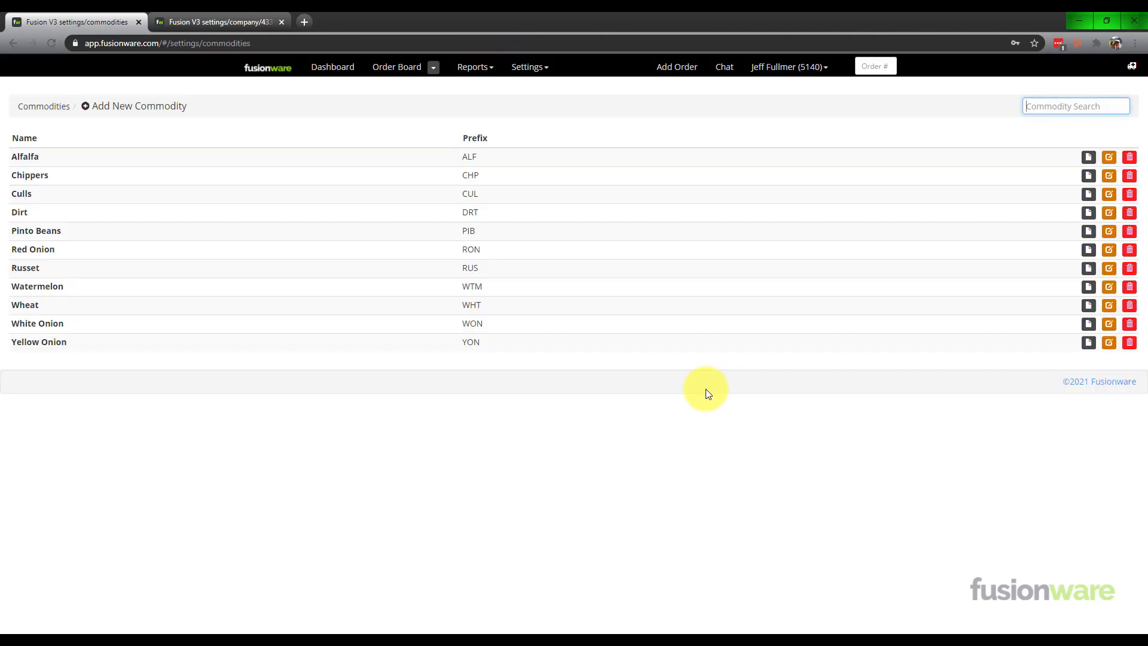
left_click(20, 273)
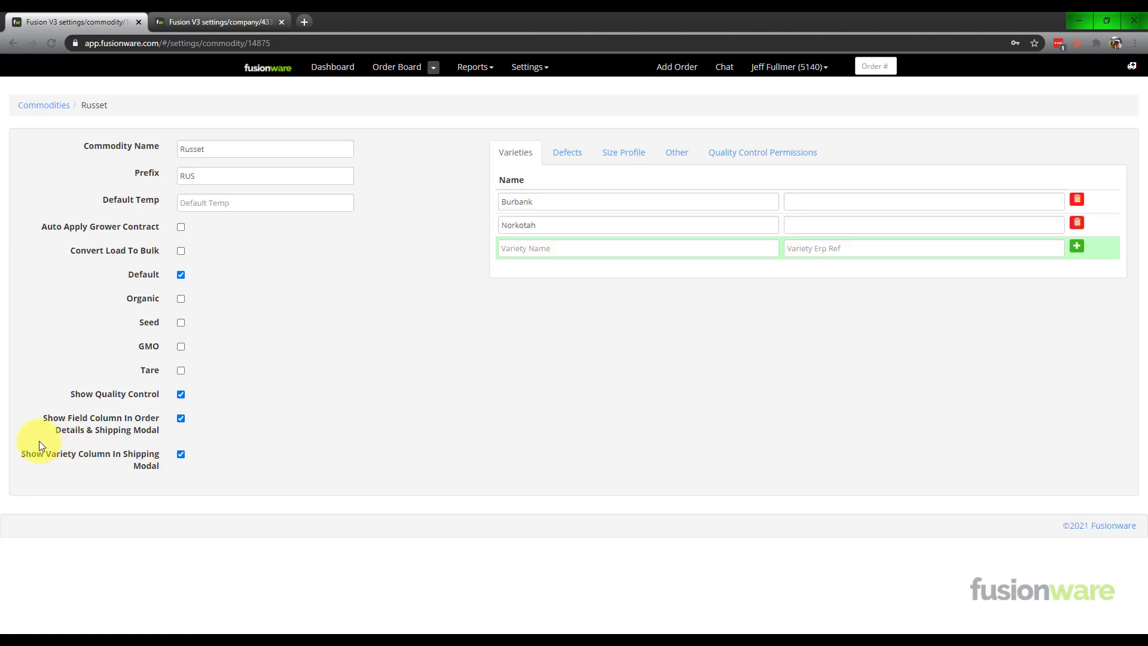
mouse_move(42, 418)
left_click_drag(130, 421, 166, 433)
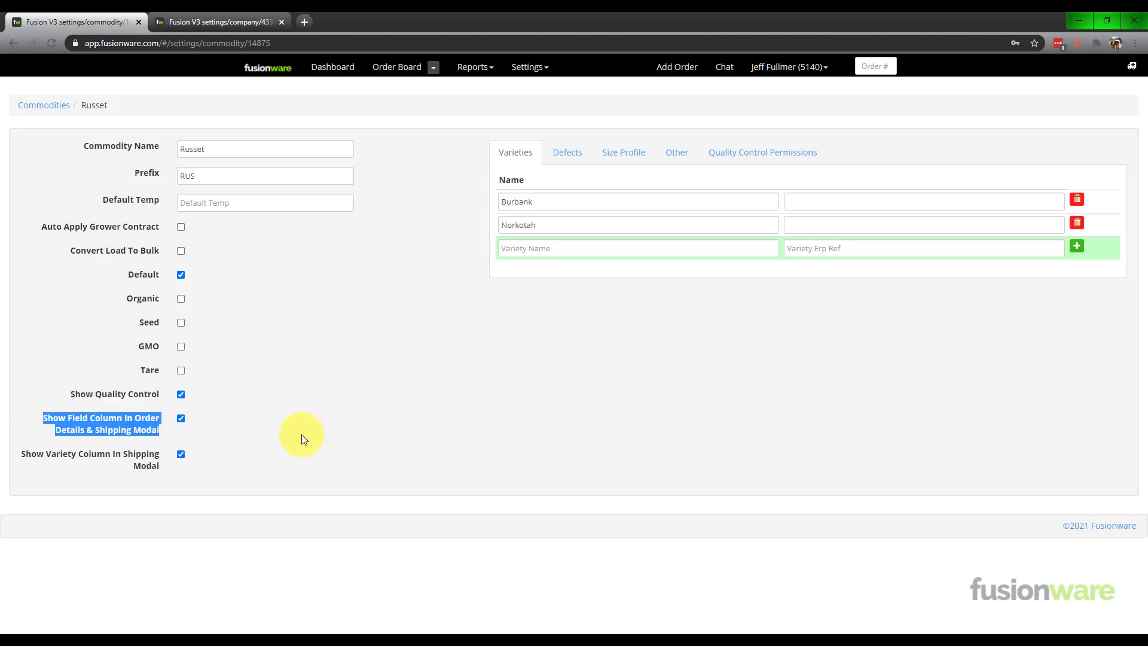
mouse_move(119, 427)
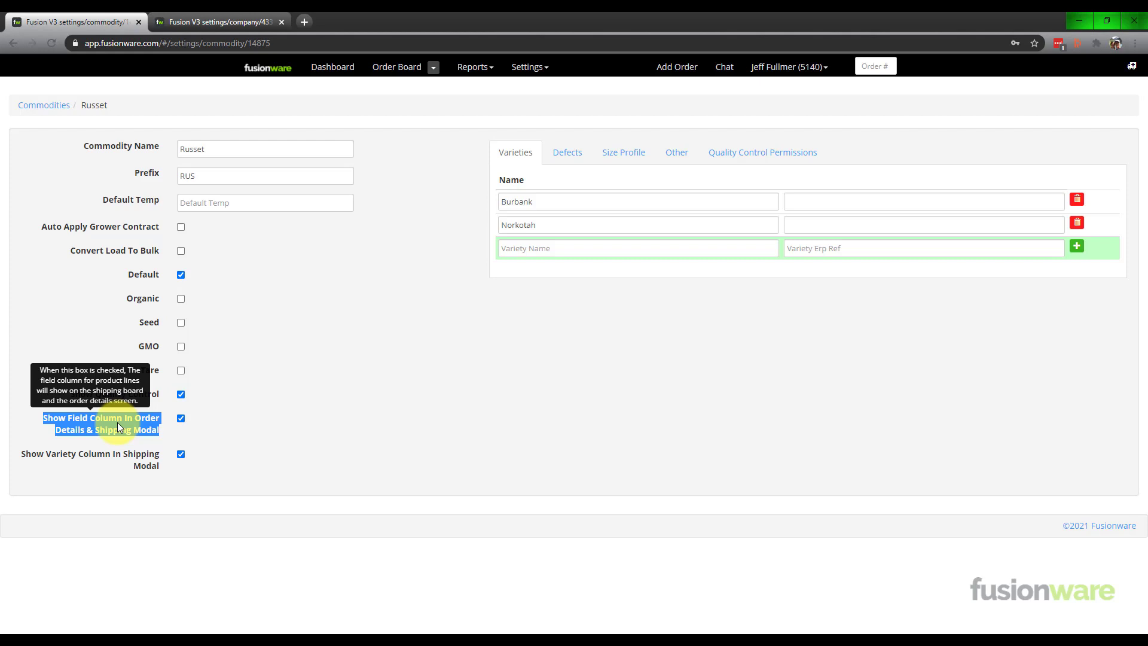
left_click(320, 336)
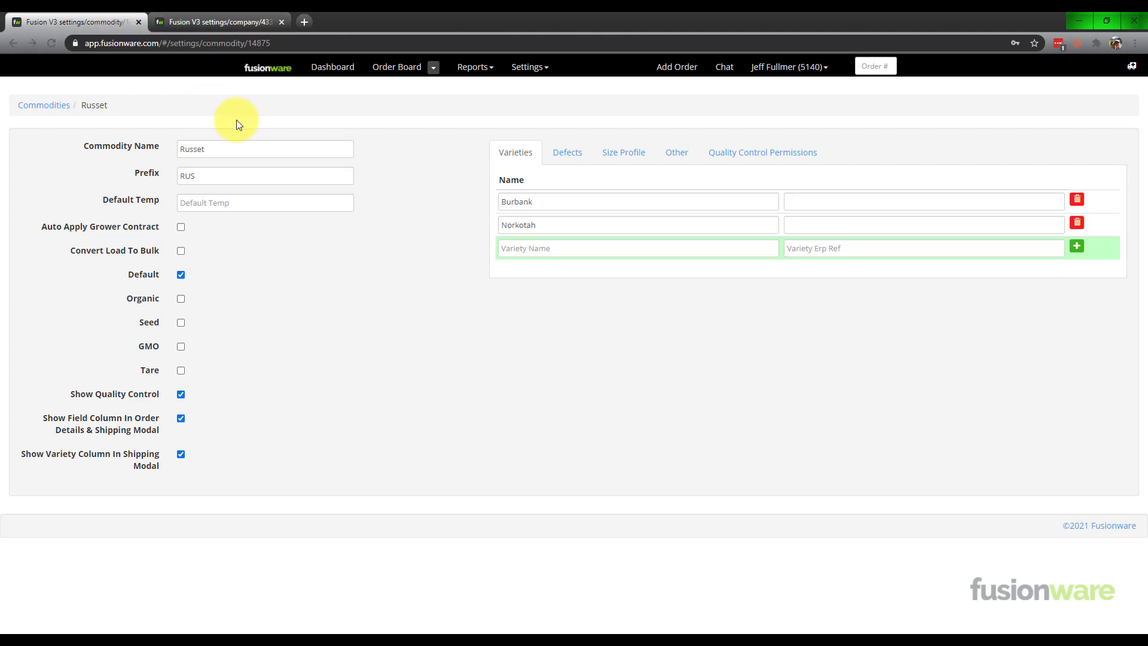
Return to the order, show the advanced product columns and switch the Field column to Storage
key("alt+Left")
key("alt+Left")
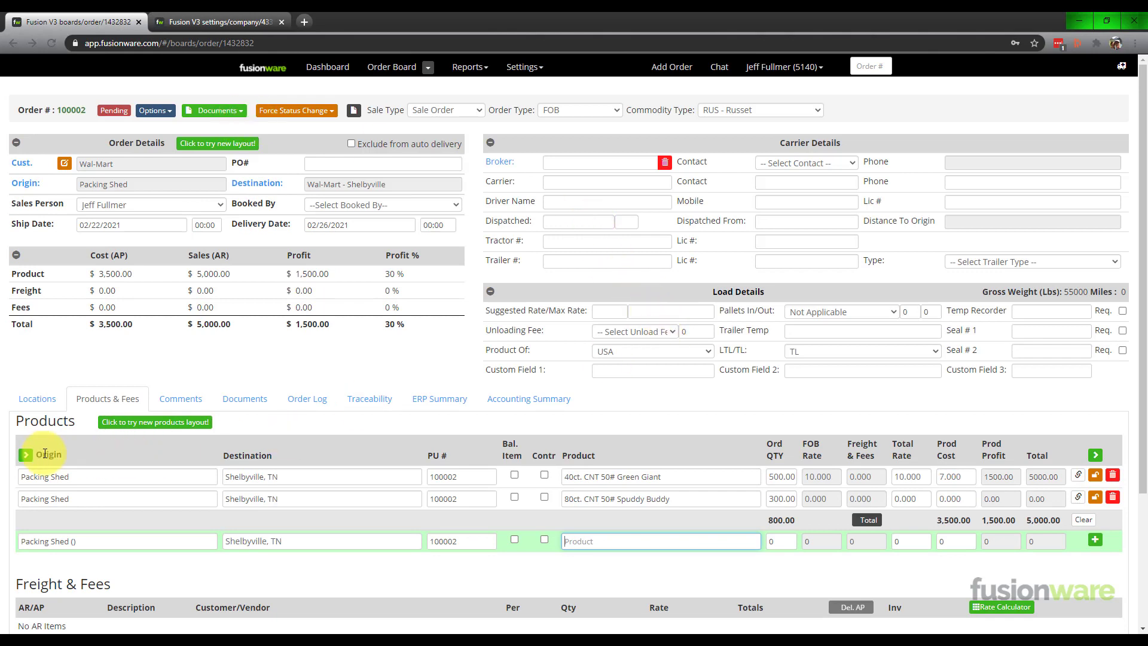
left_click(26, 456)
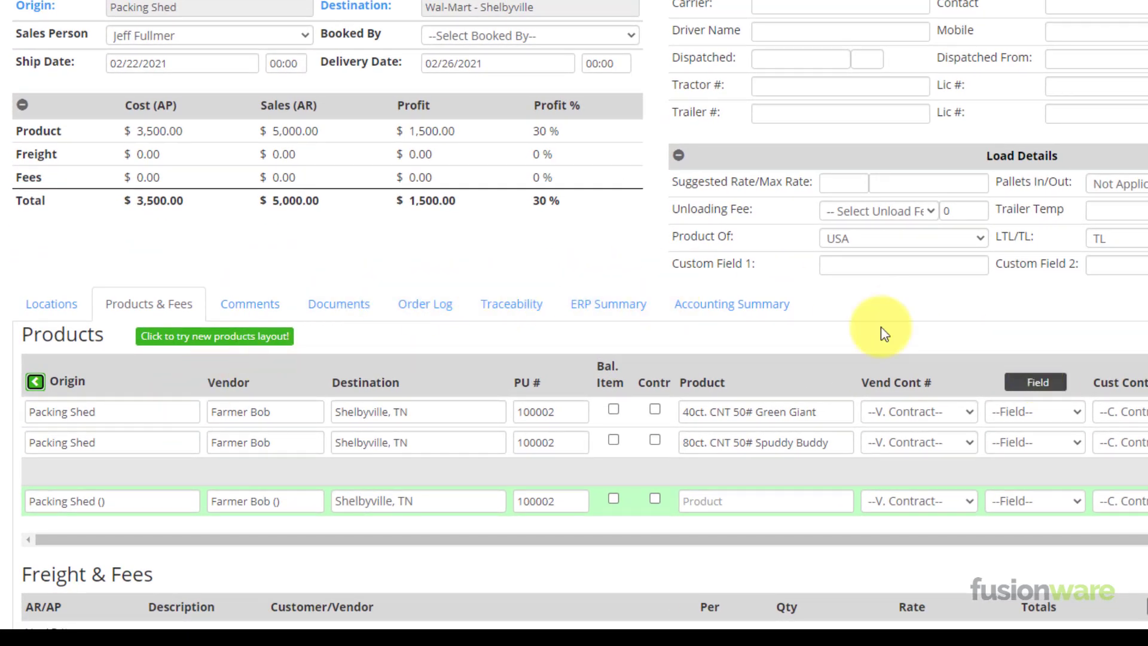
left_click(1058, 390)
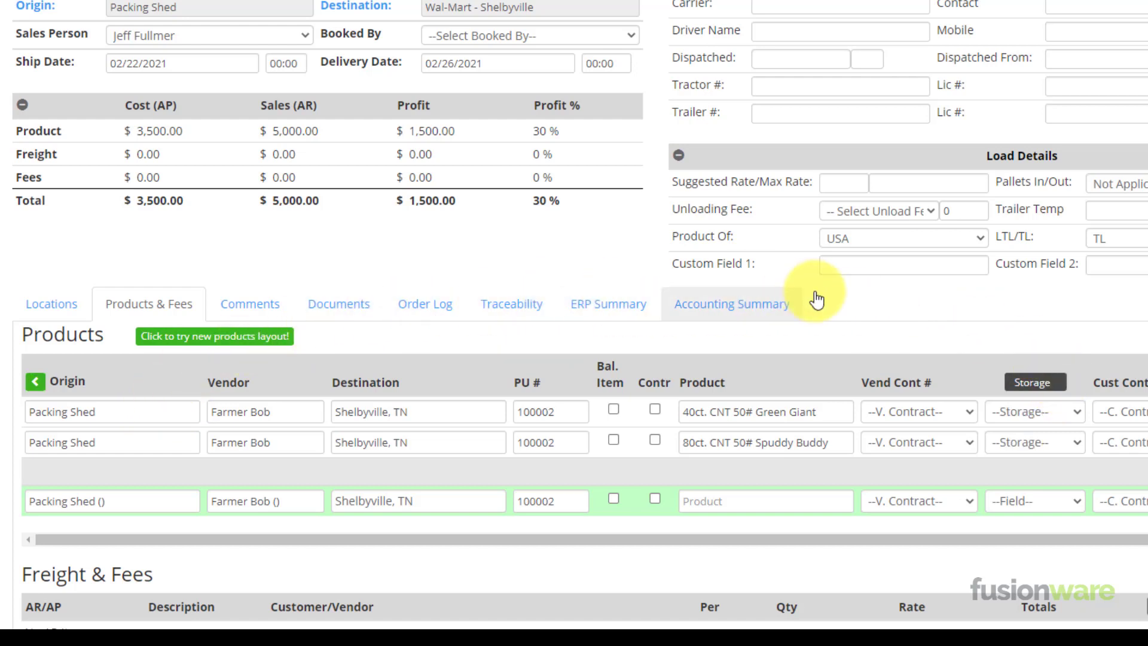
Set the storage of both the Green Giant and Spuddy Buddy lines to Potato Storage Cellar (2021 Lot Test)
left_click(1079, 412)
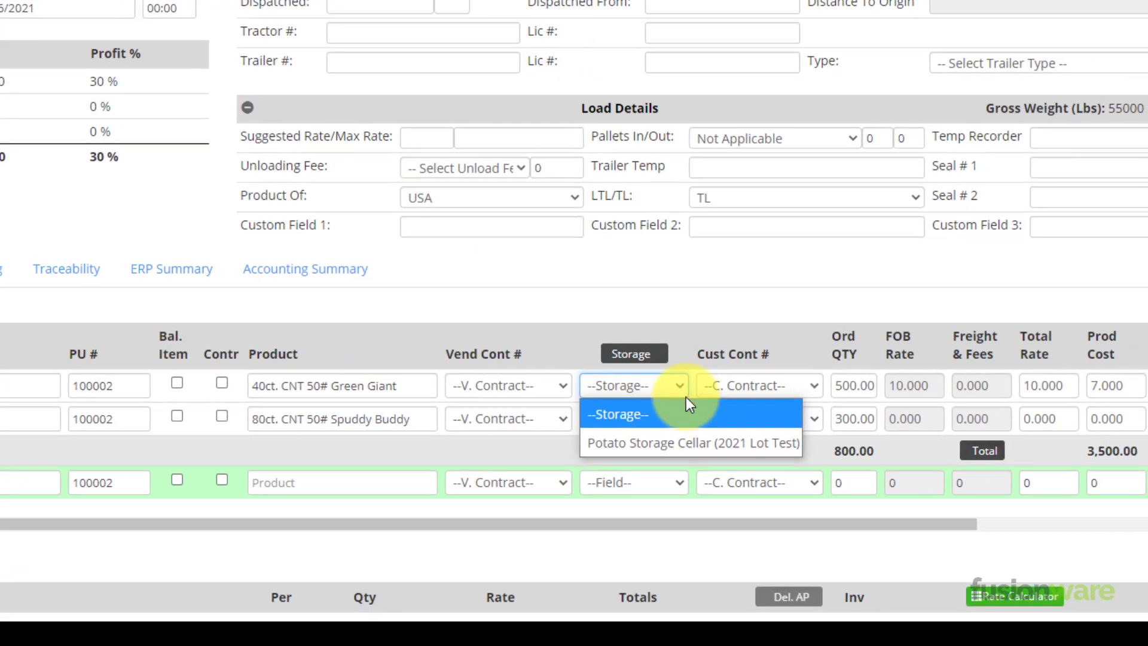
left_click(669, 440)
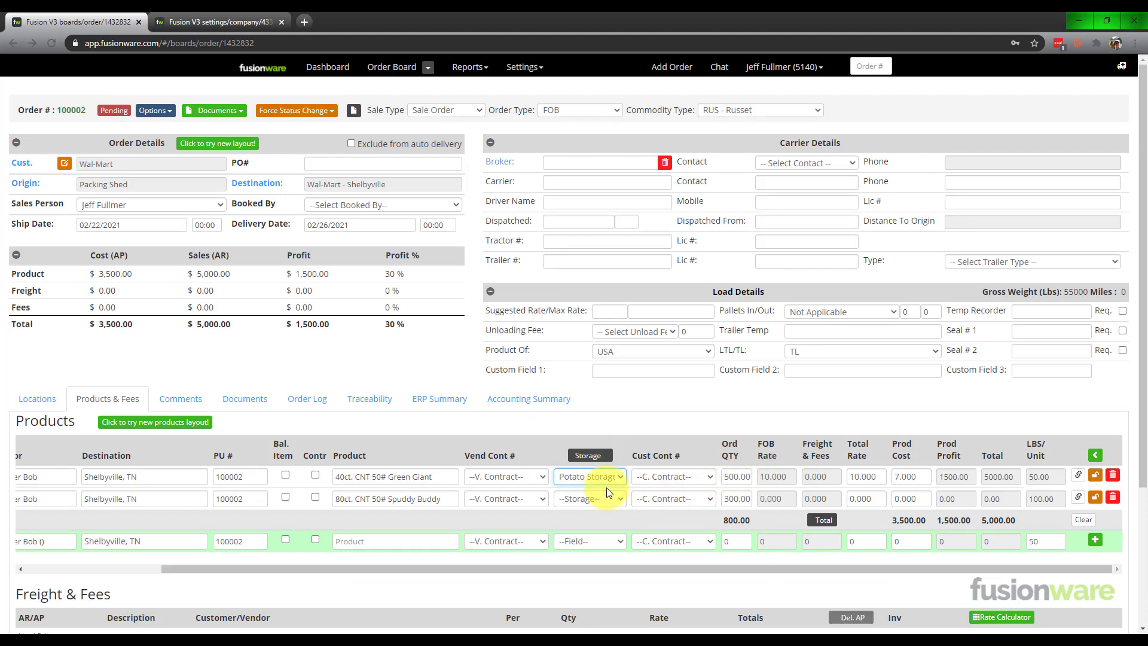
left_click(618, 497)
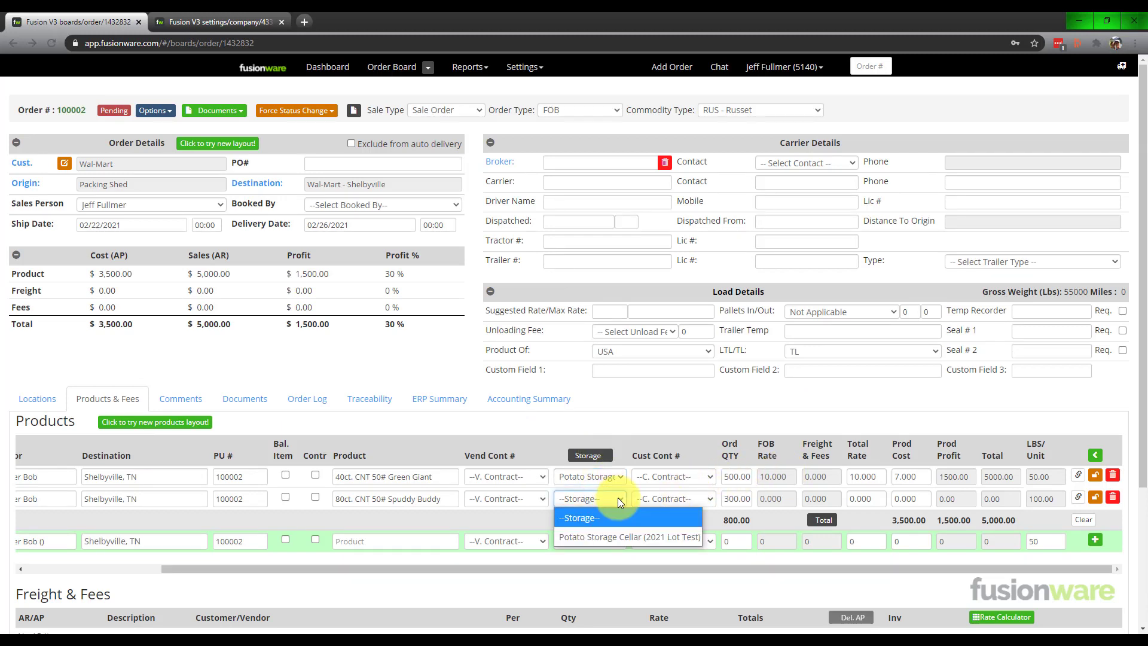
left_click(605, 532)
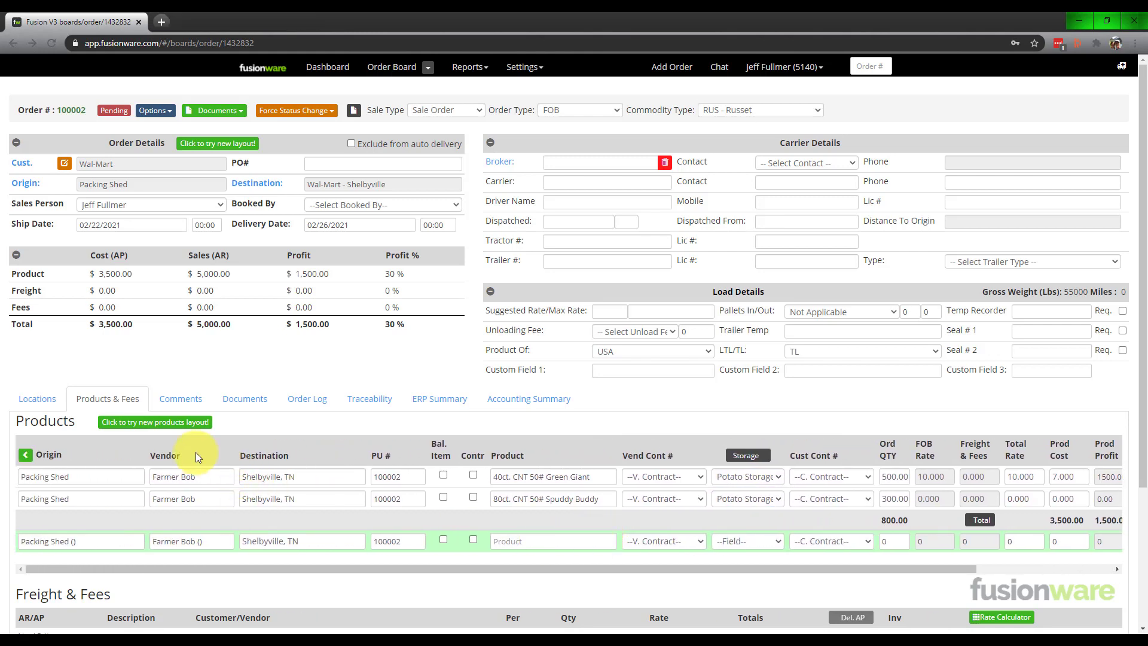
Check the vendor and the storage selection on the order's 40ct. Green Giant line
left_click_drag(180, 455, 179, 496)
left_click(779, 479)
left_click(778, 479)
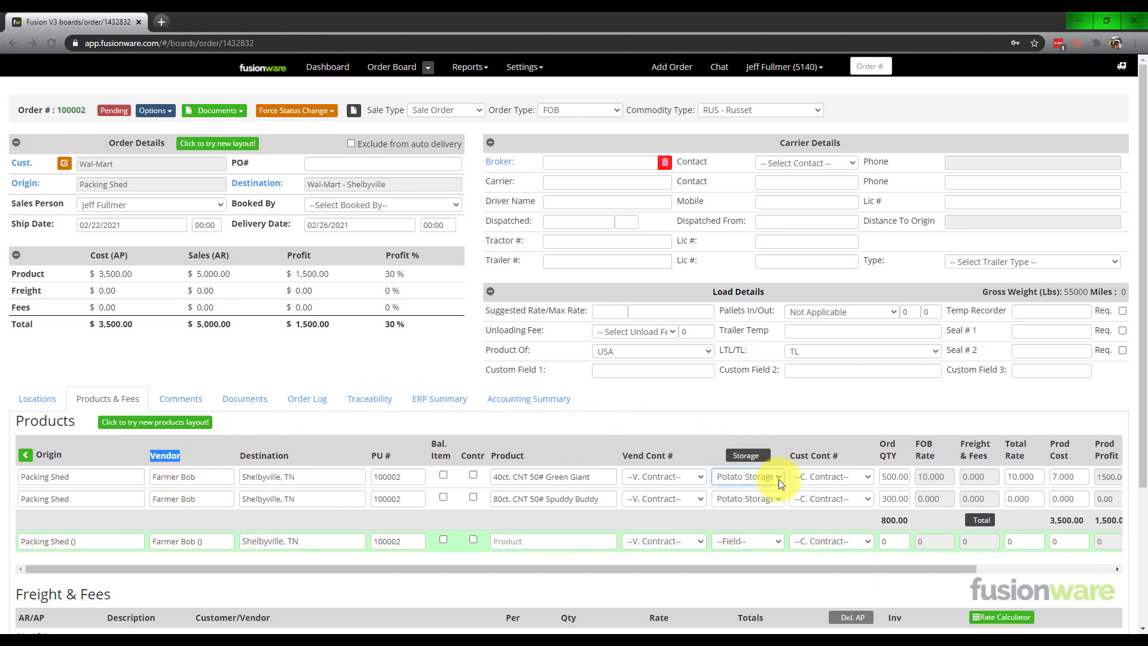
Open the Potato Storage Cellar record in the storage settings to examine its parent location and lots
left_click(527, 68)
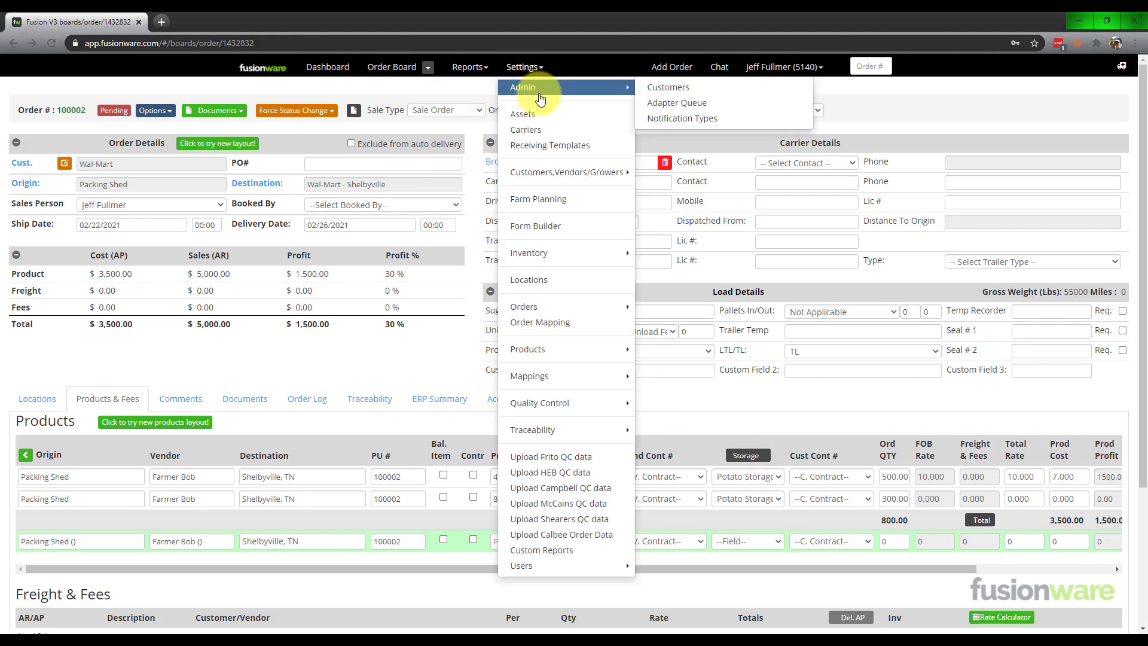
mouse_move(584, 171)
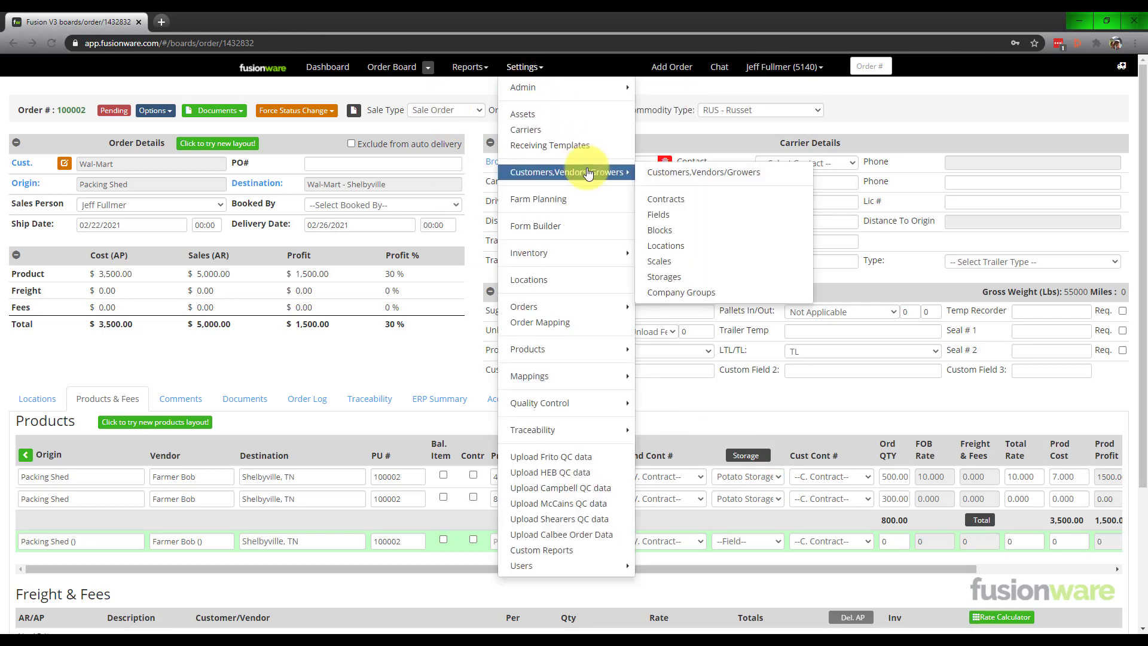
left_click(687, 277)
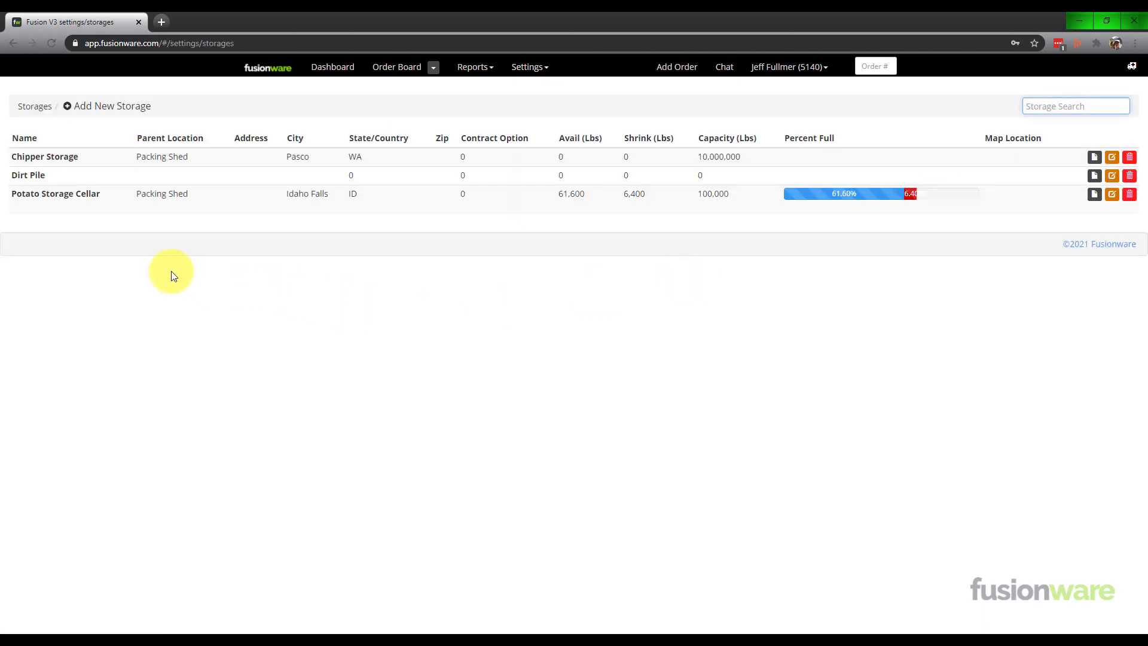
left_click(70, 194)
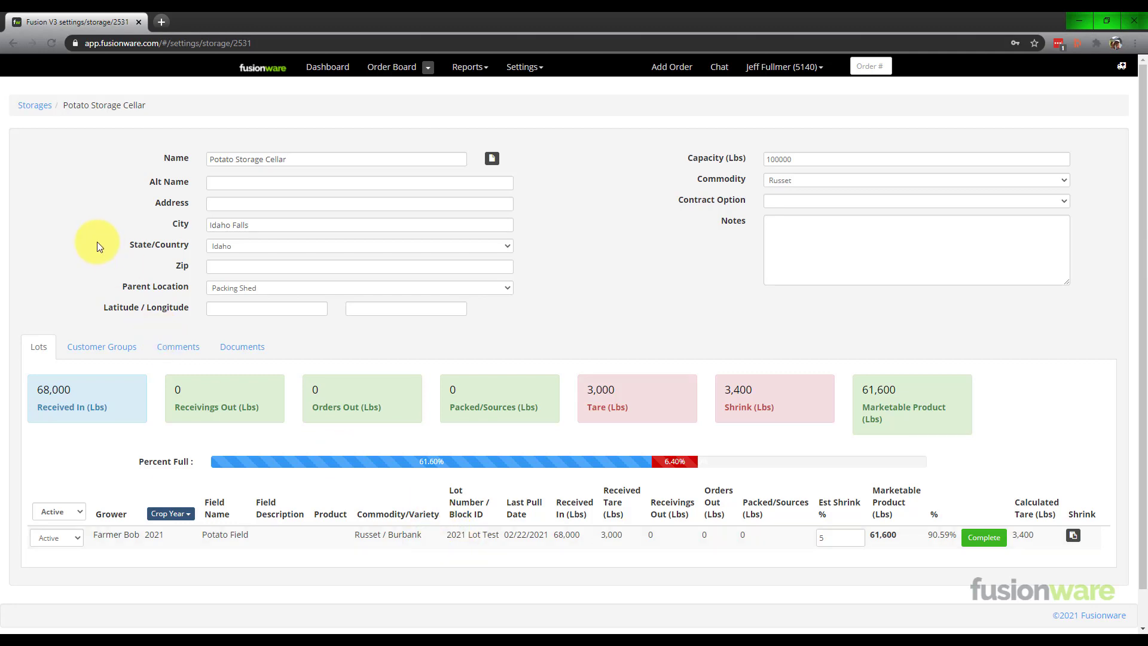
Return to the order, show the advanced product columns and reselect Potato Storage Cellar (2021 Lot Test) for the Green Giant line
key("alt+Left")
key("alt+Left")
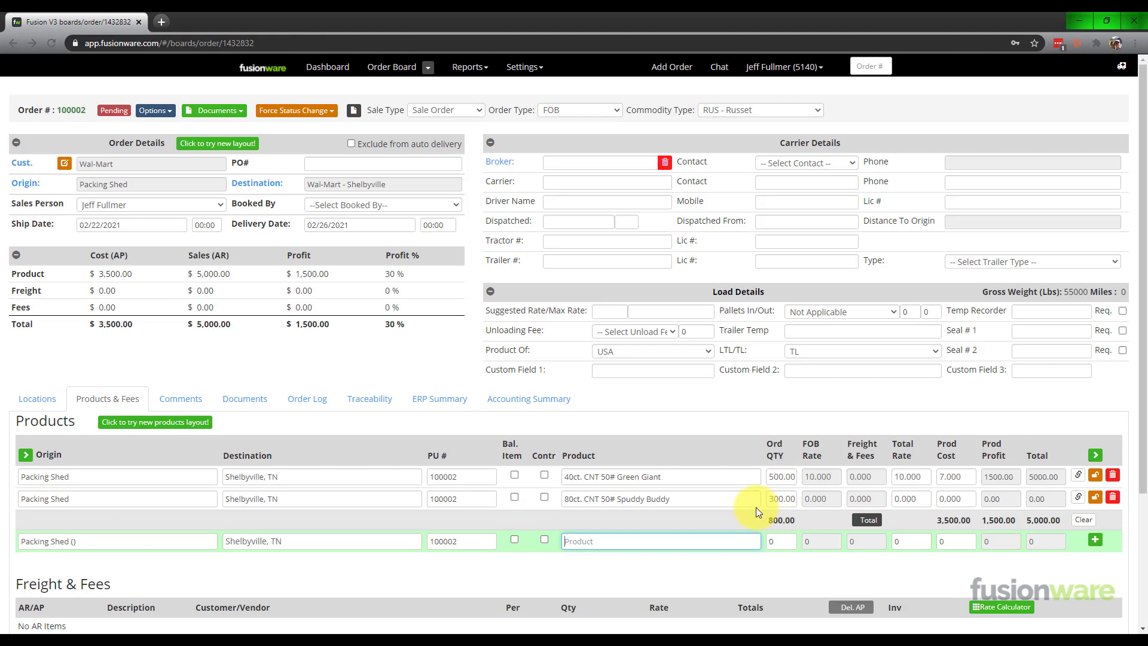
left_click(26, 455)
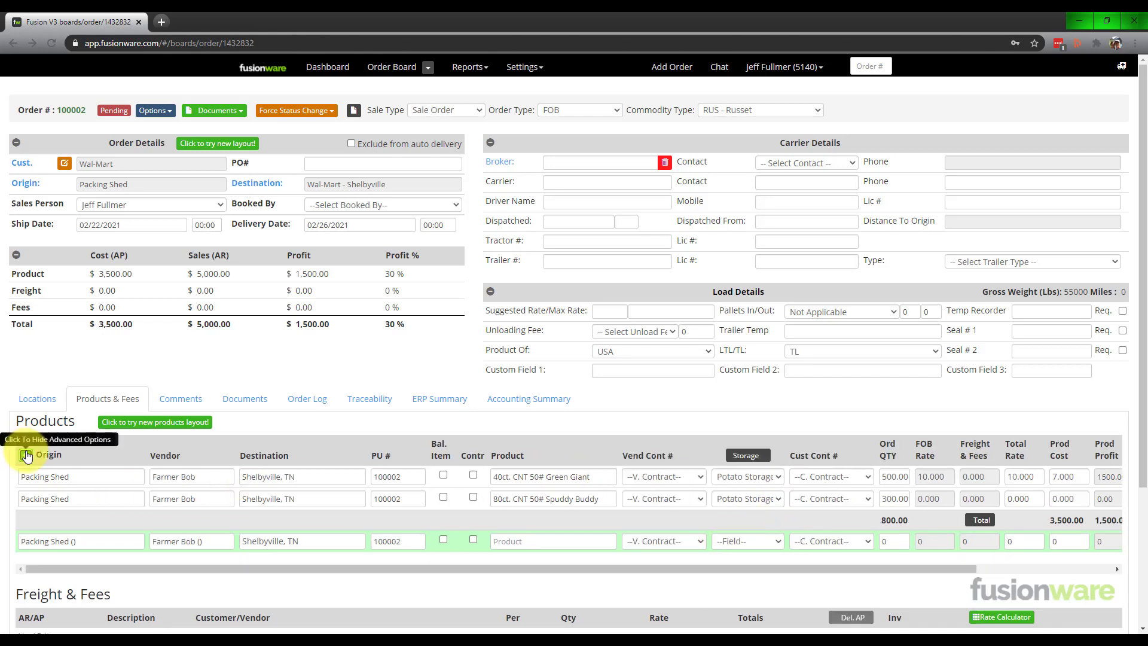
left_click(778, 477)
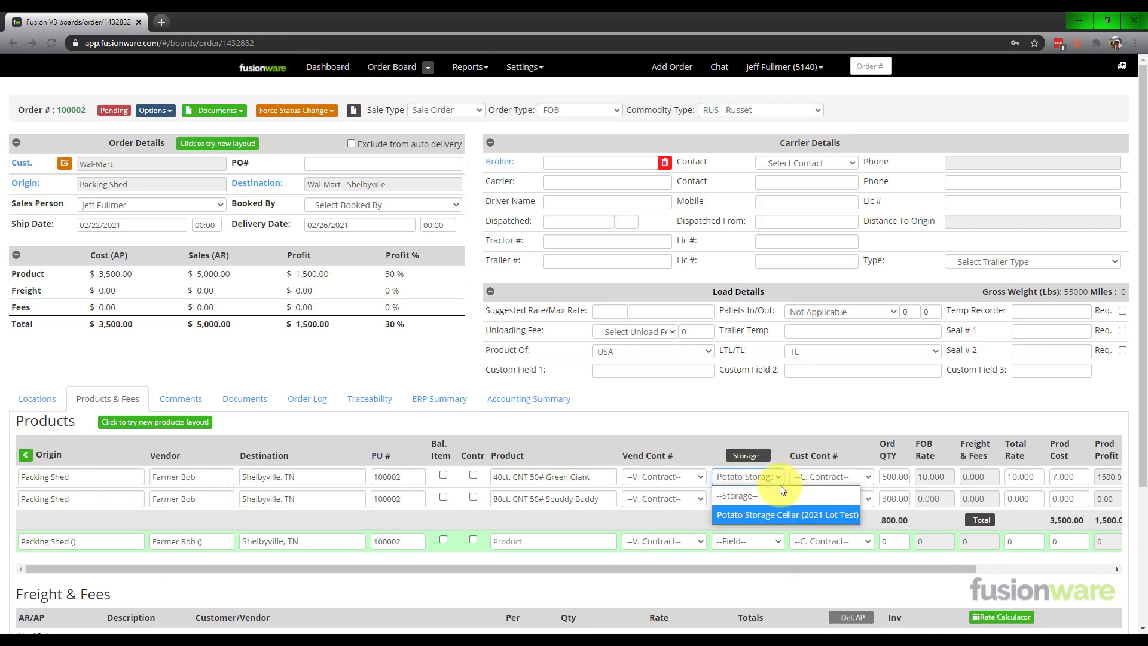
left_click(798, 515)
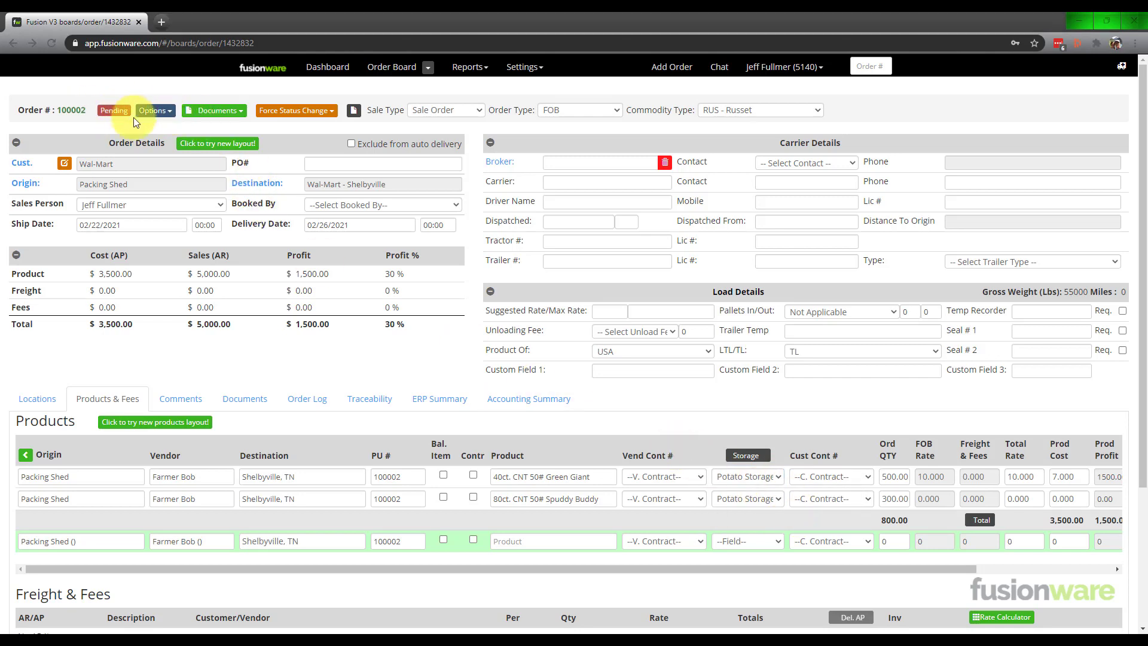
Accept the pending Wal-Mart order and review its product quantities and totals
left_click(163, 114)
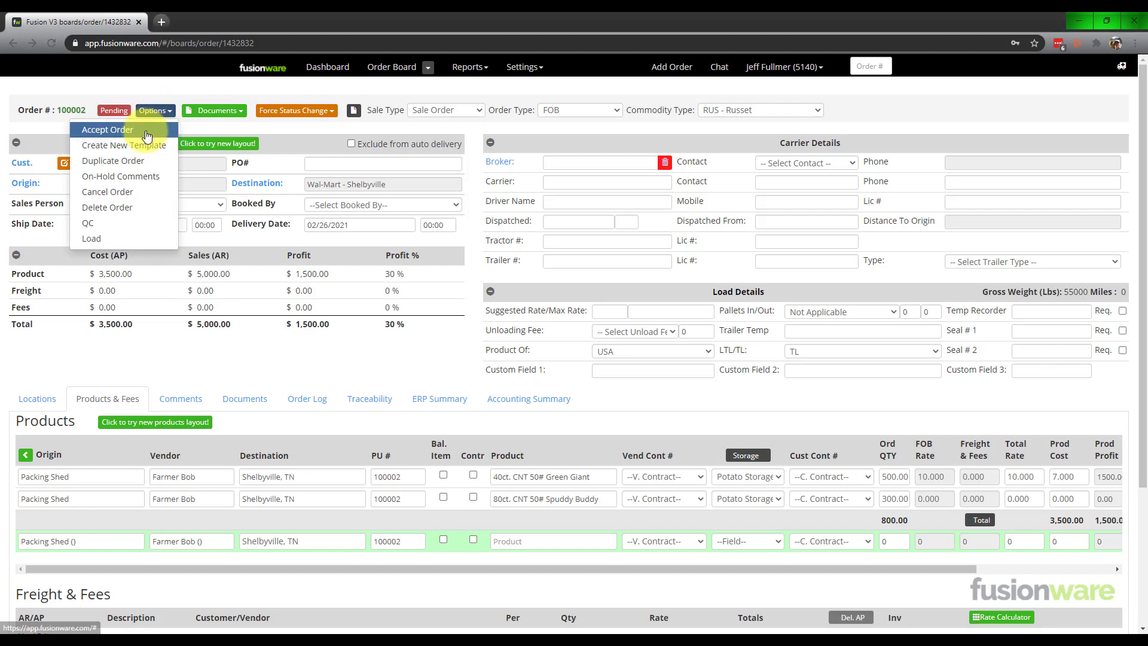
left_click(148, 131)
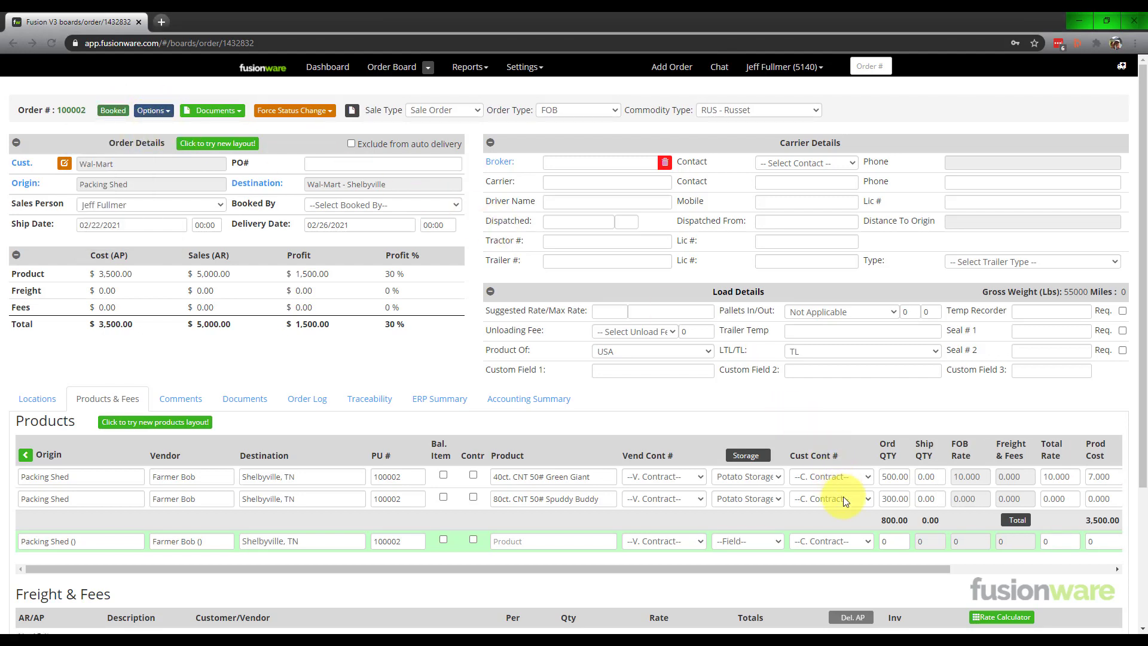
scroll(842, 496, "right", 3)
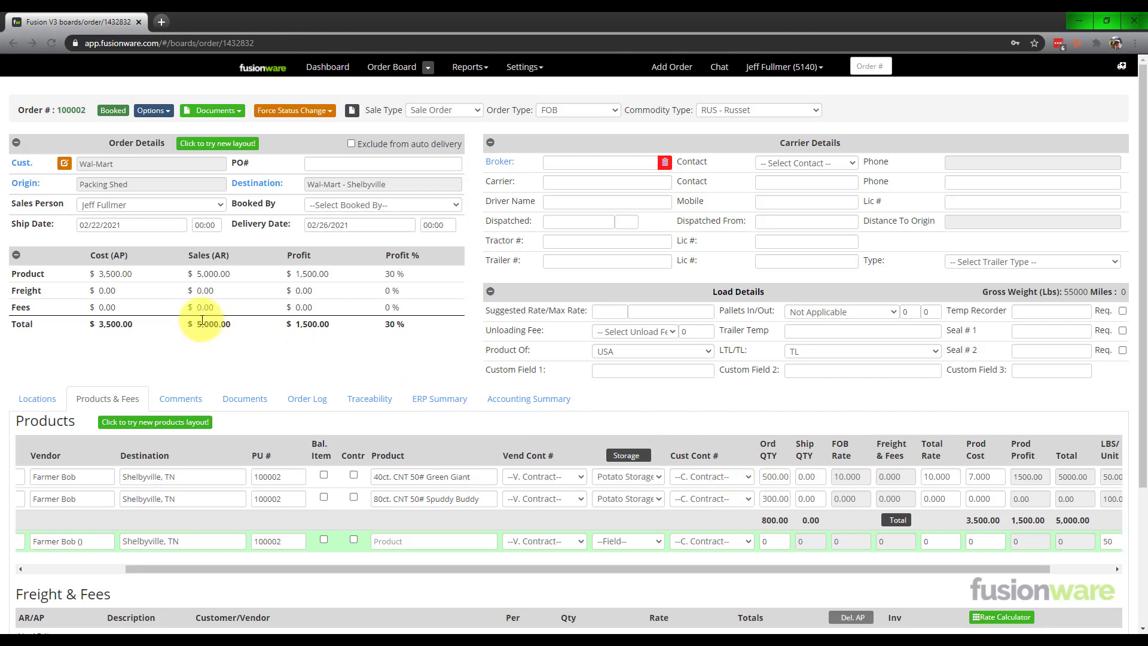
Advance the booked order's status to In-Transit and on to Delivered
left_click(154, 111)
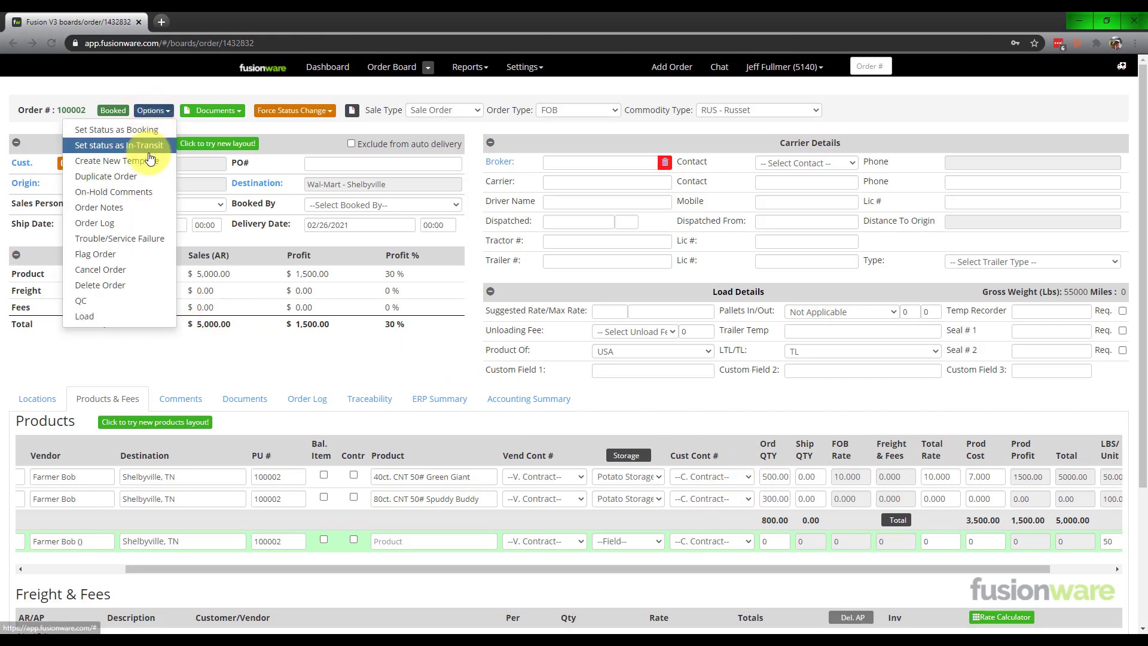
left_click(149, 146)
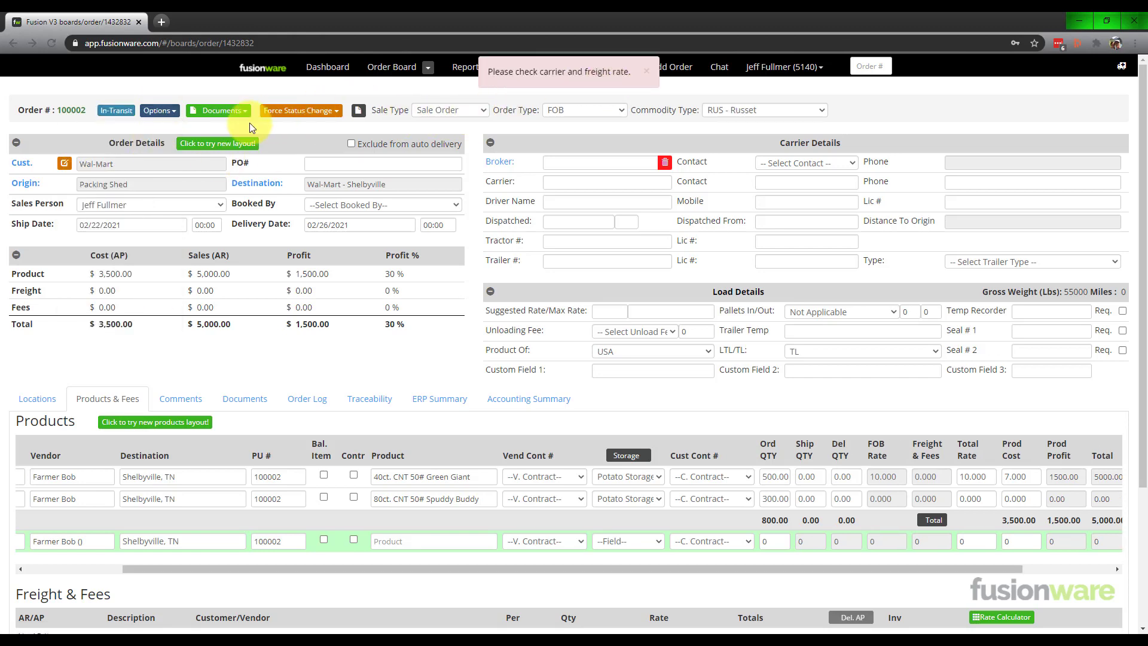
left_click(161, 112)
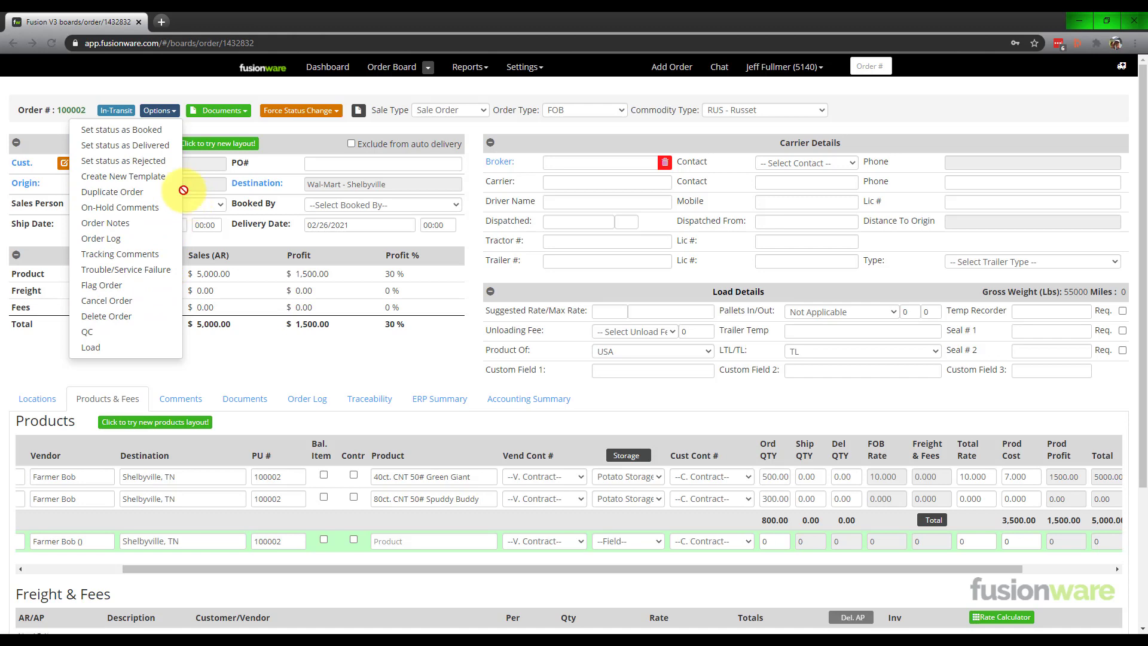
left_click(149, 148)
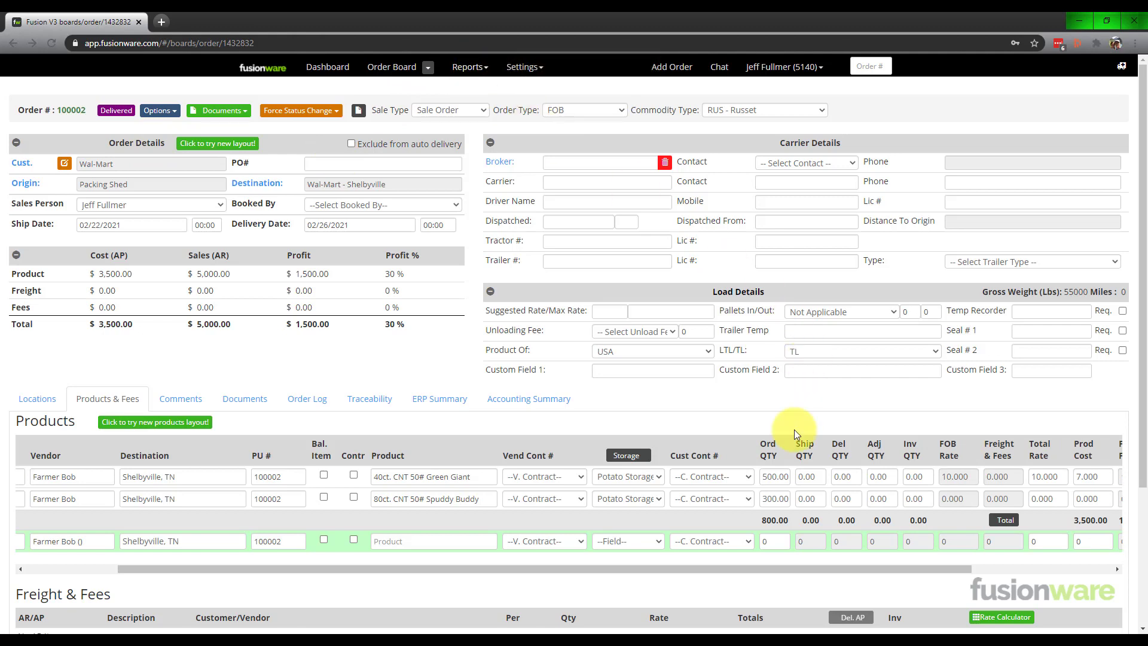
Update all shipped quantities from the order quantities and all delivered quantities from the shipped quantities
left_click(802, 455)
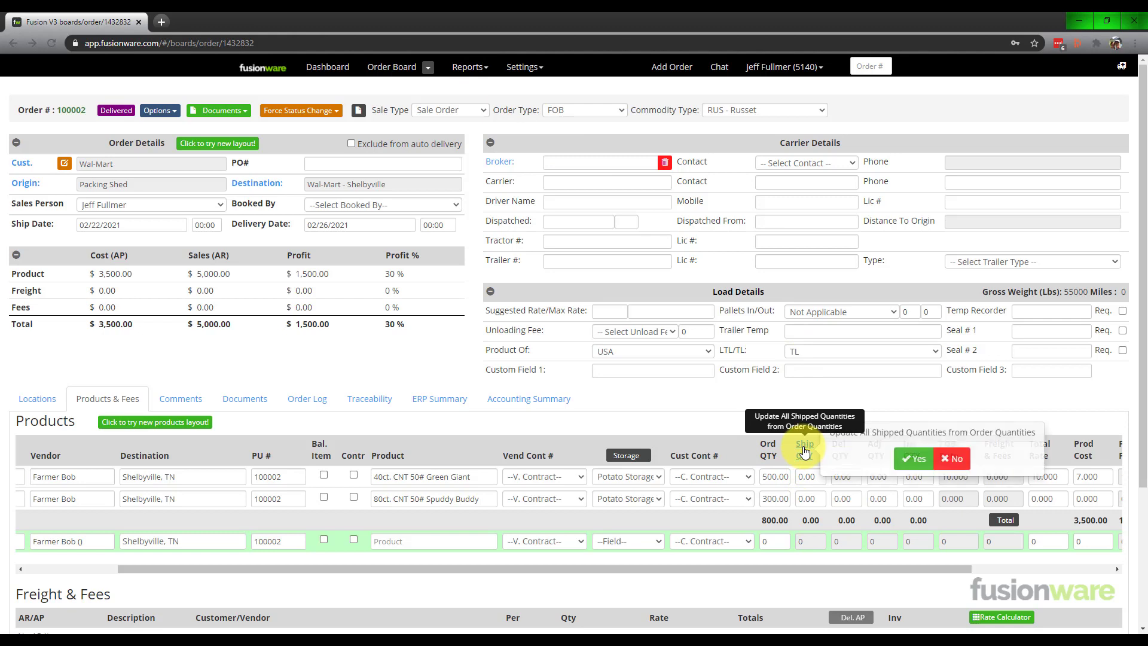
left_click(914, 459)
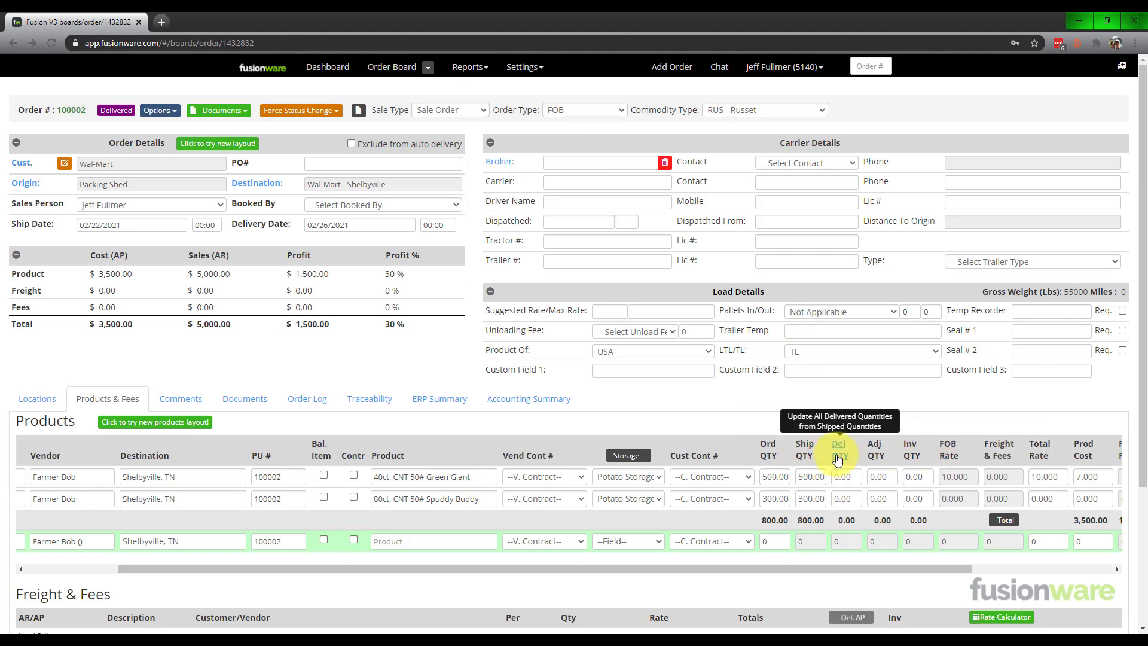
left_click(838, 457)
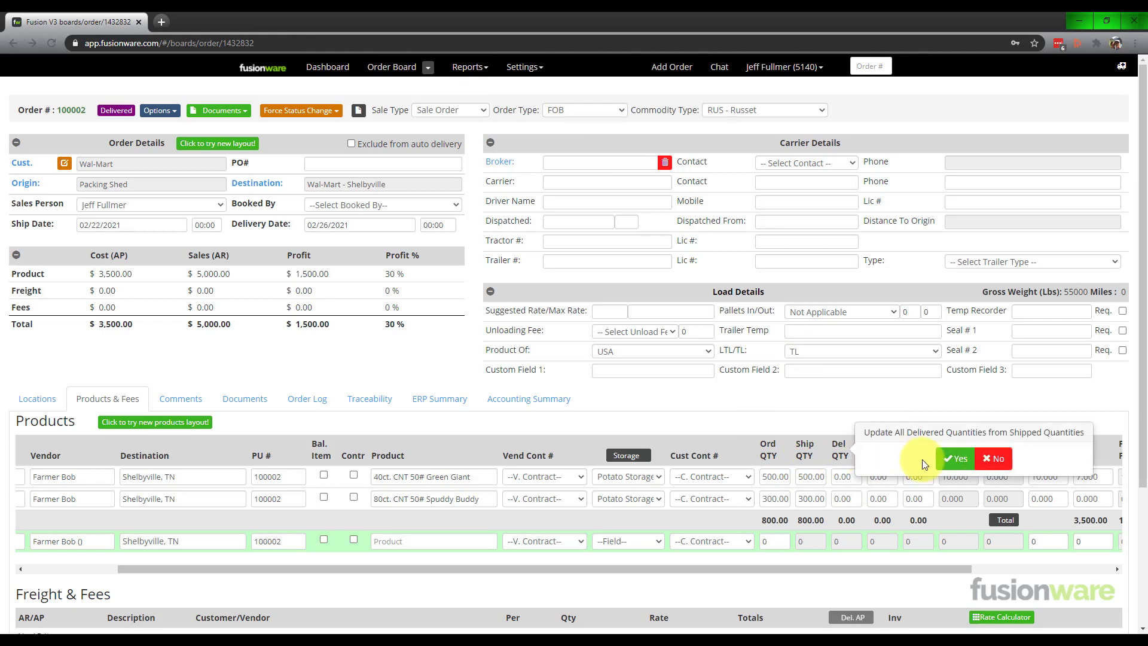
left_click(958, 463)
scroll(813, 475, "right", 5)
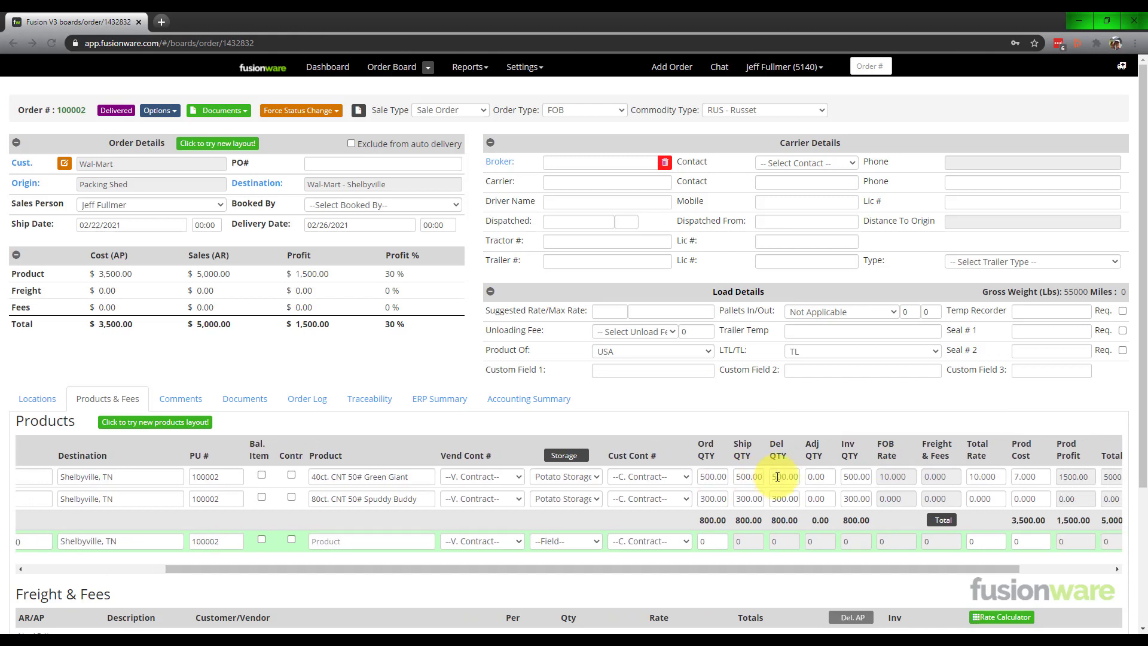
scroll(765, 472, "left", 5)
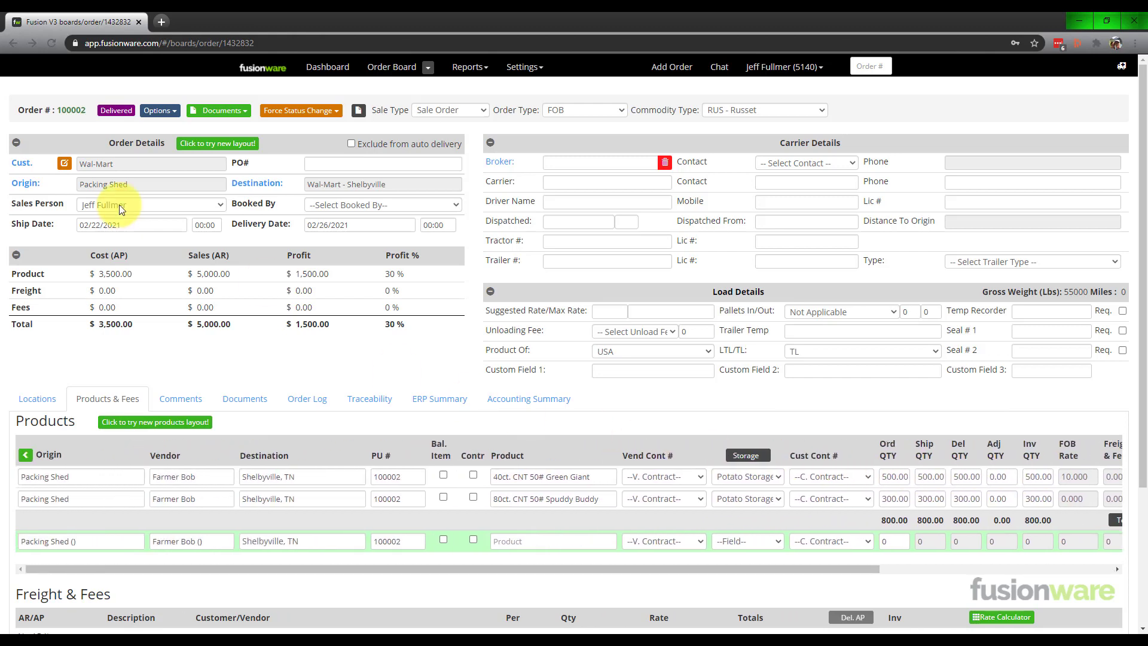
Run the Storage report filtered to Potato Storage Cellar
left_click(469, 68)
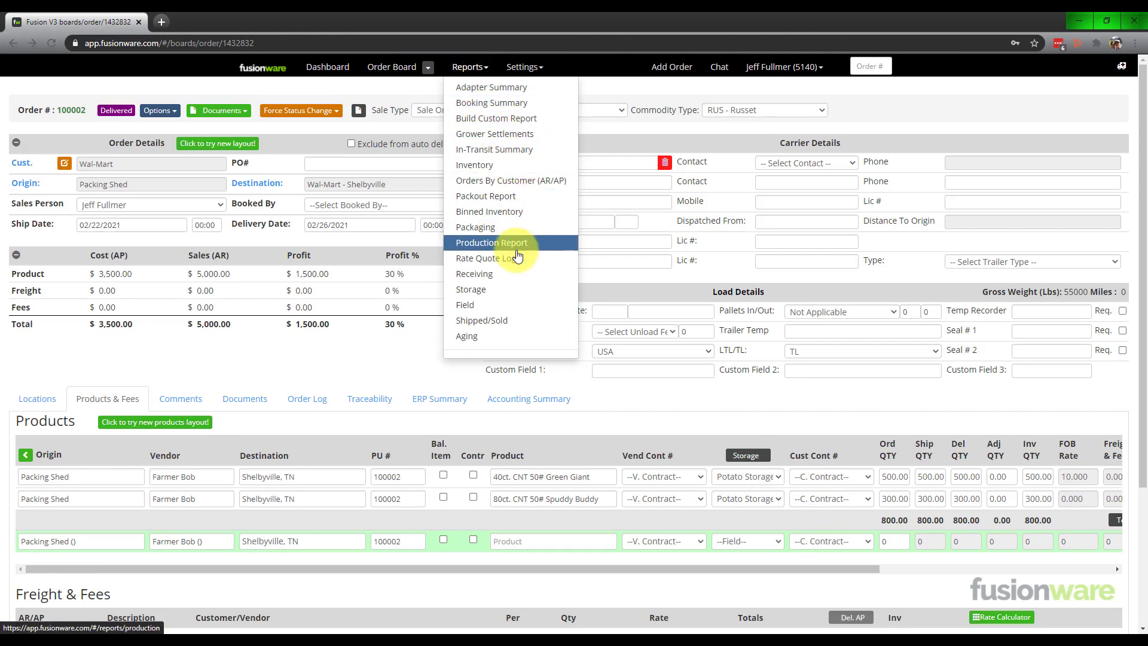
left_click(501, 289)
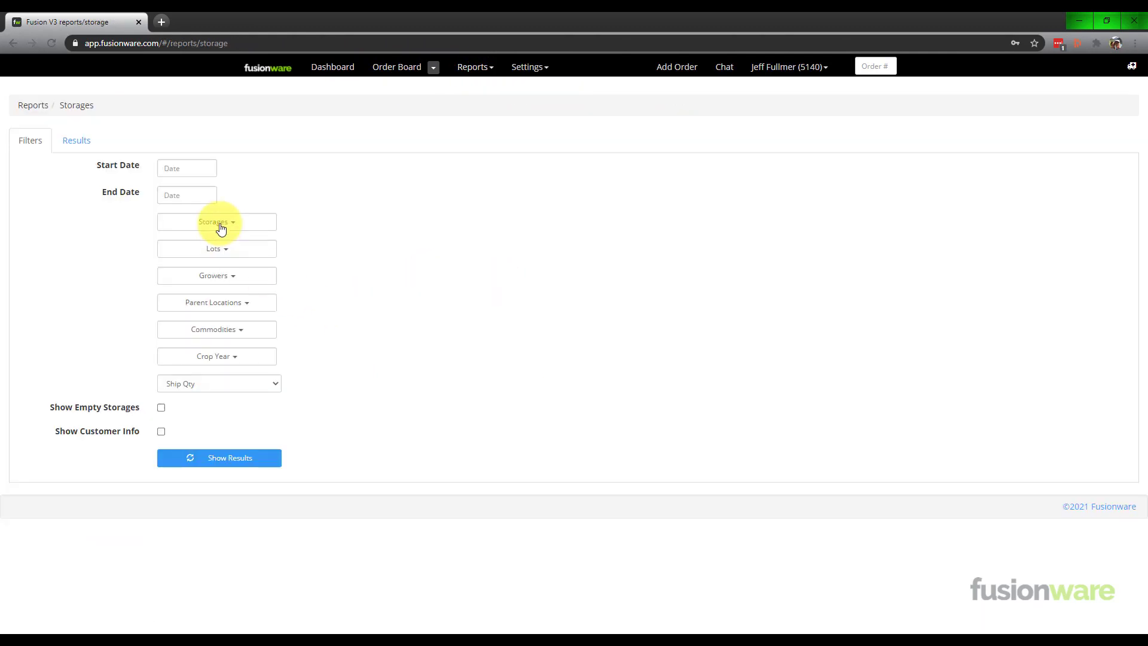
left_click(221, 226)
left_click(167, 284)
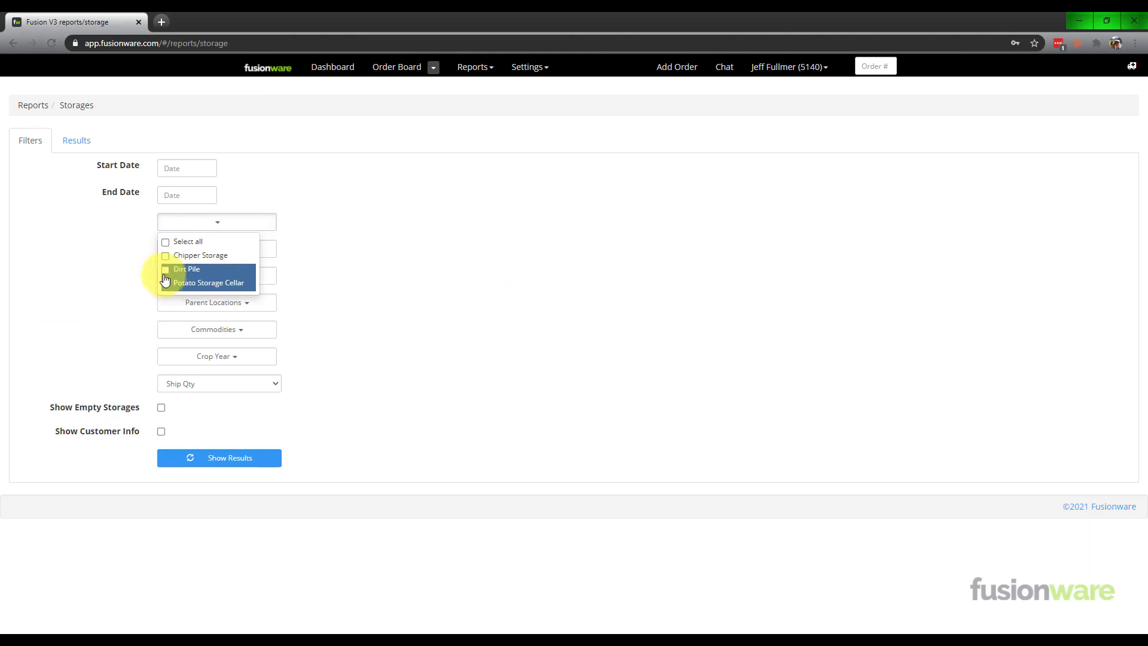
left_click(246, 463)
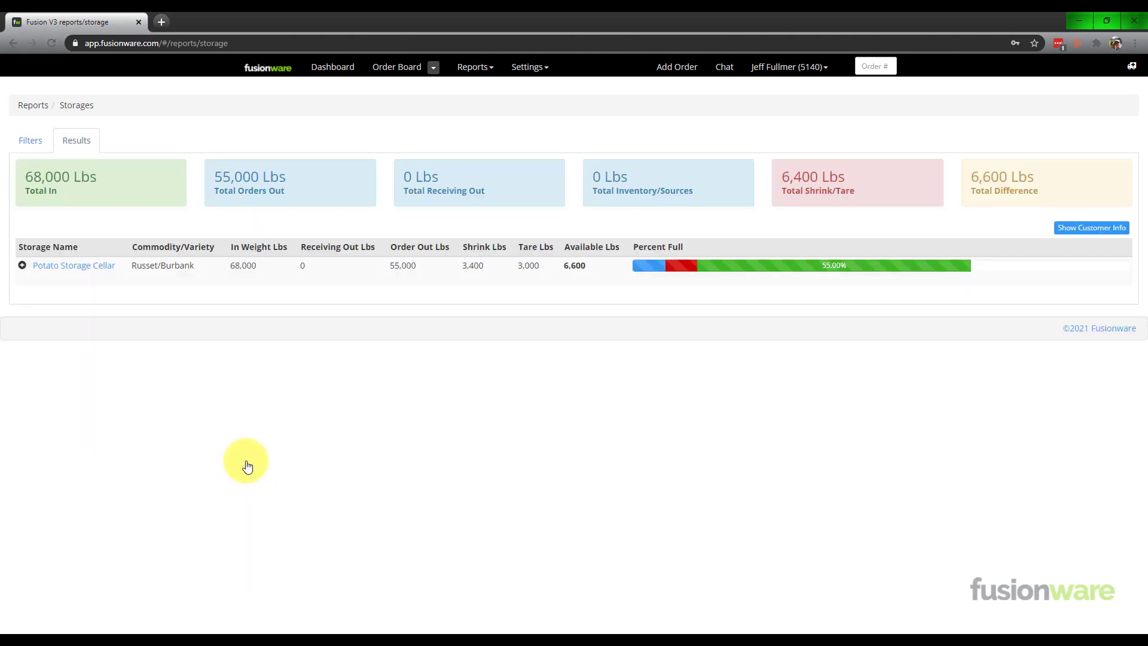
Expand Potato Storage Cellar in the report to examine its receiving, order and tare entries, and open the outgoing Green Giant order
left_click(22, 265)
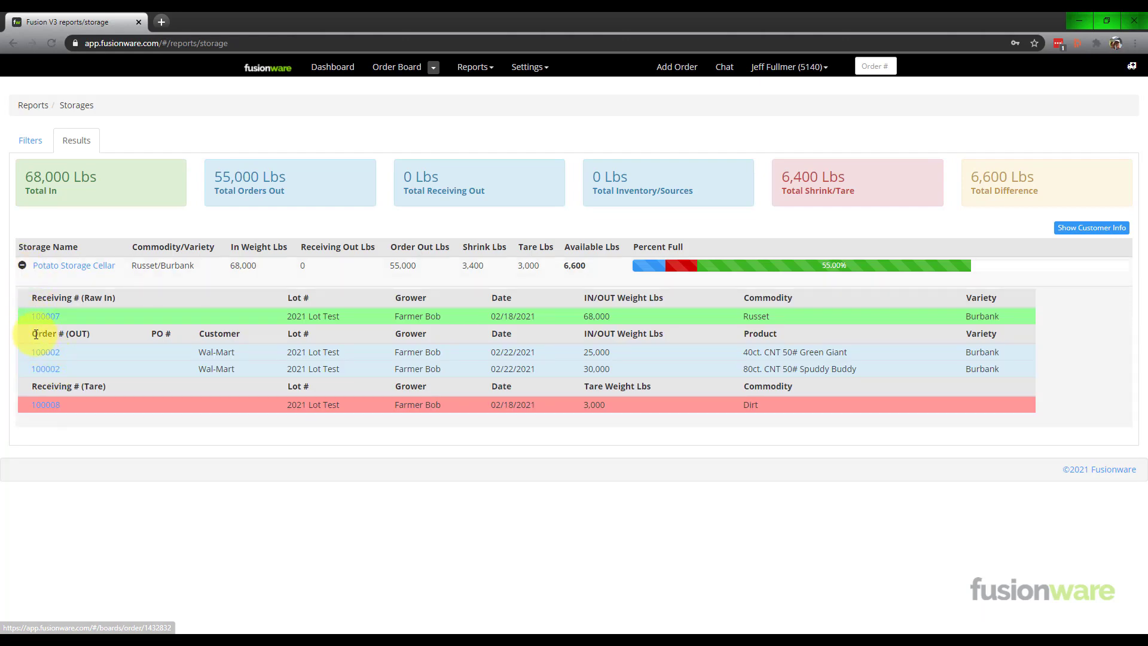
left_click_drag(31, 334, 93, 337)
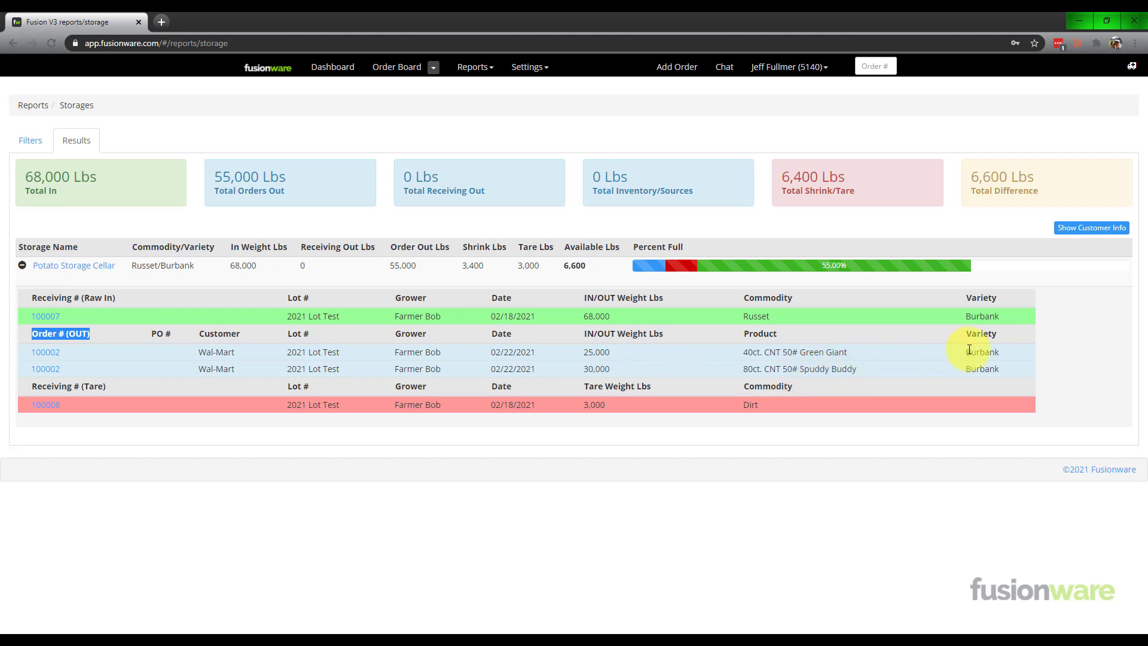
left_click(63, 269)
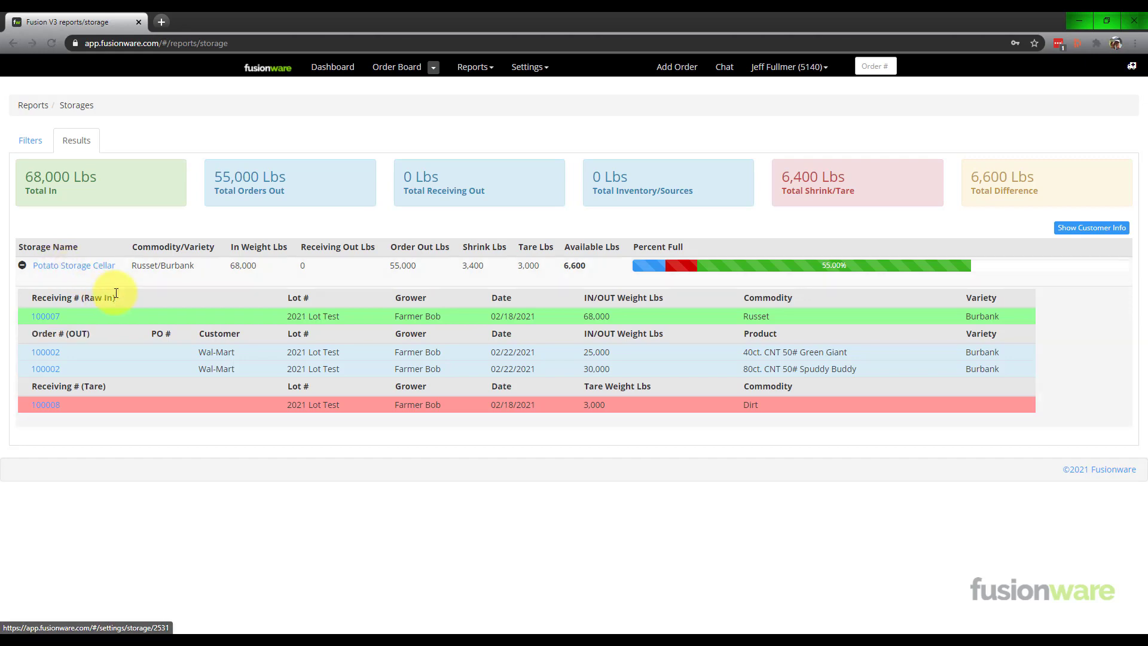
left_click(99, 269)
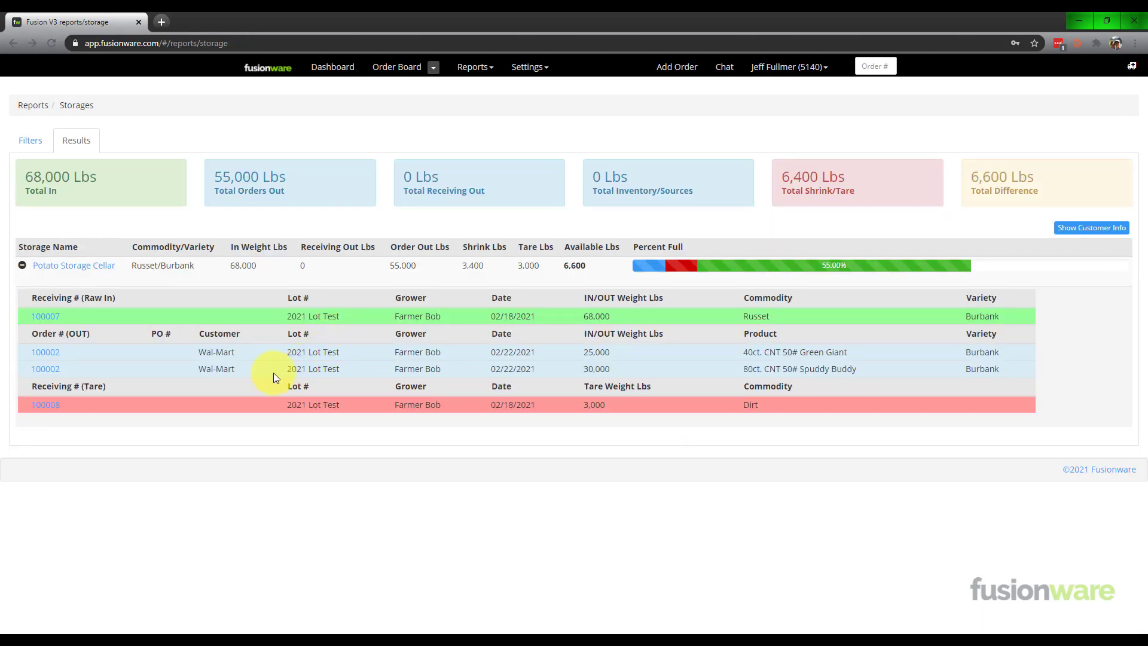
left_click(52, 358)
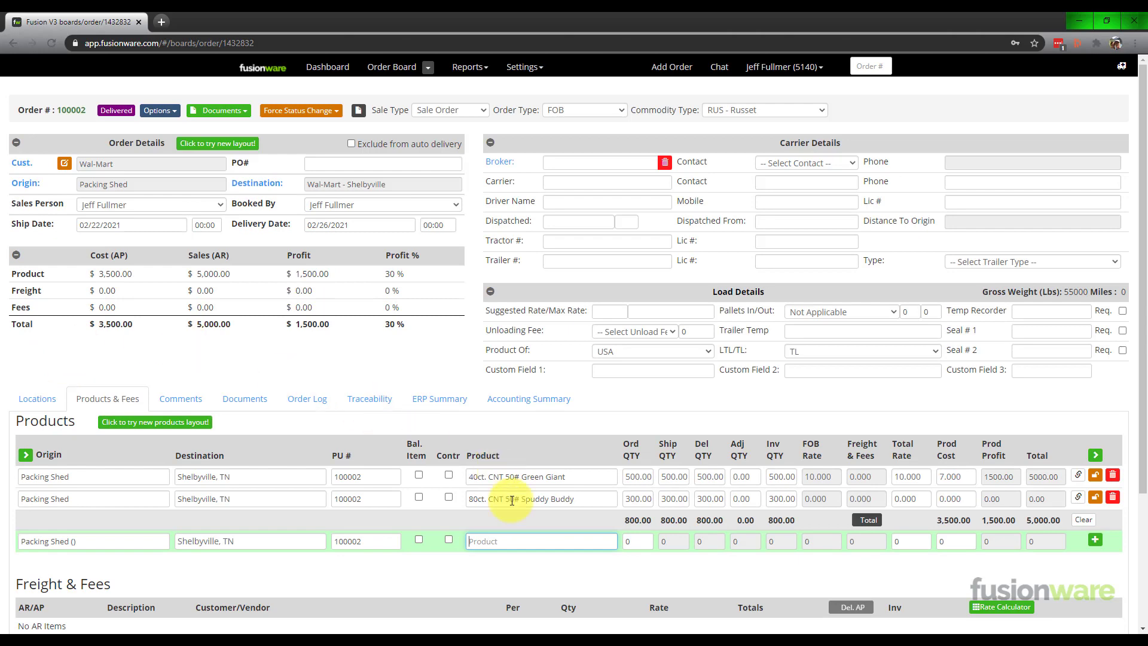
View the order board with its date range cleared, and set the range back to 02/22/2021
left_click(393, 70)
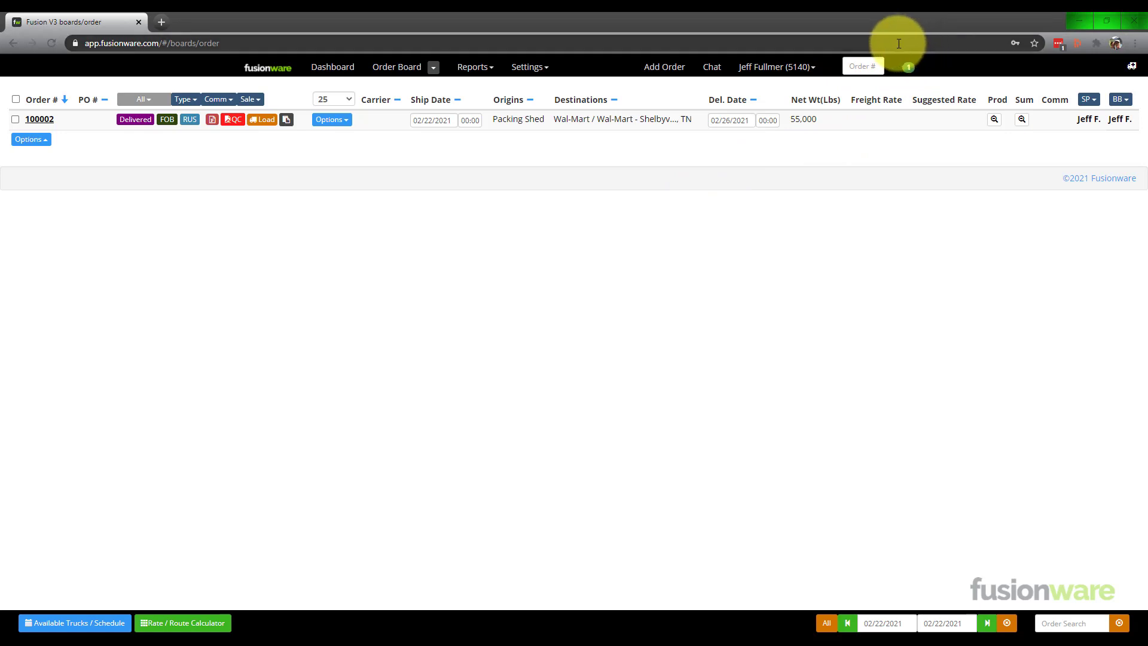
left_click(1008, 624)
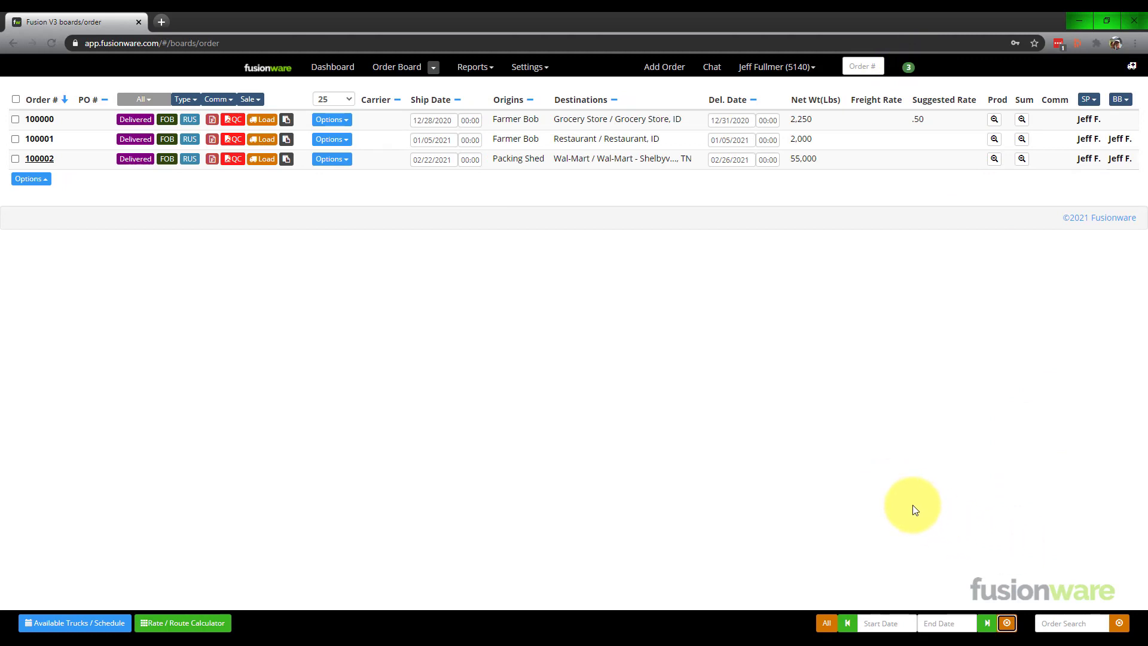
left_click(987, 622)
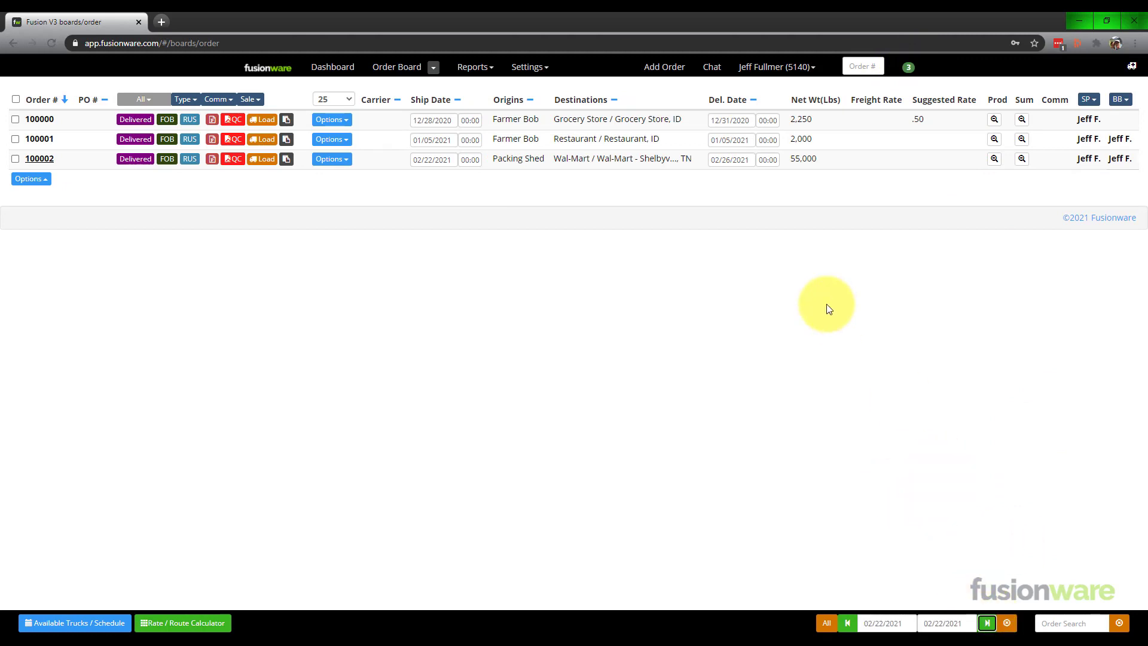